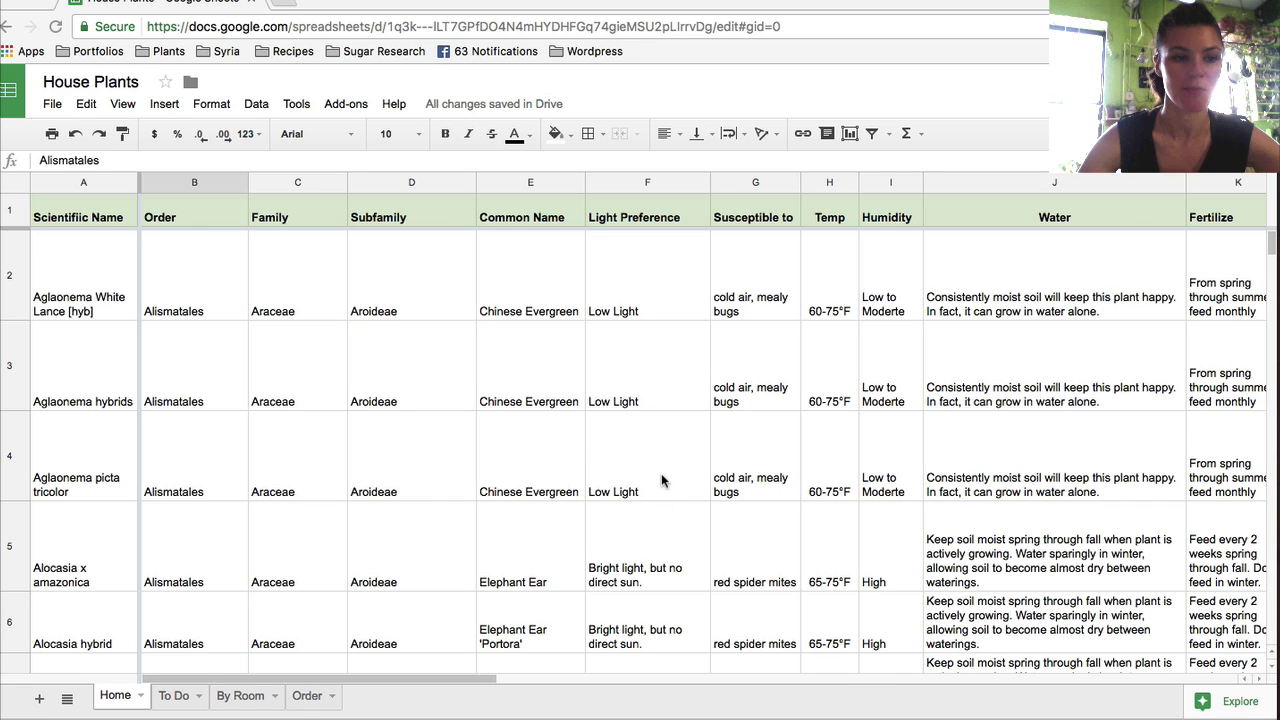
- Select the column of scientific plant names and examine the care columns from Order through NOTES
{"action": "scroll", "coordinate": [651, 460], "scroll_direction": "down", "scroll_amount": 2}
{"action": "scroll", "coordinate": [651, 460], "scroll_direction": "up", "scroll_amount": 2}
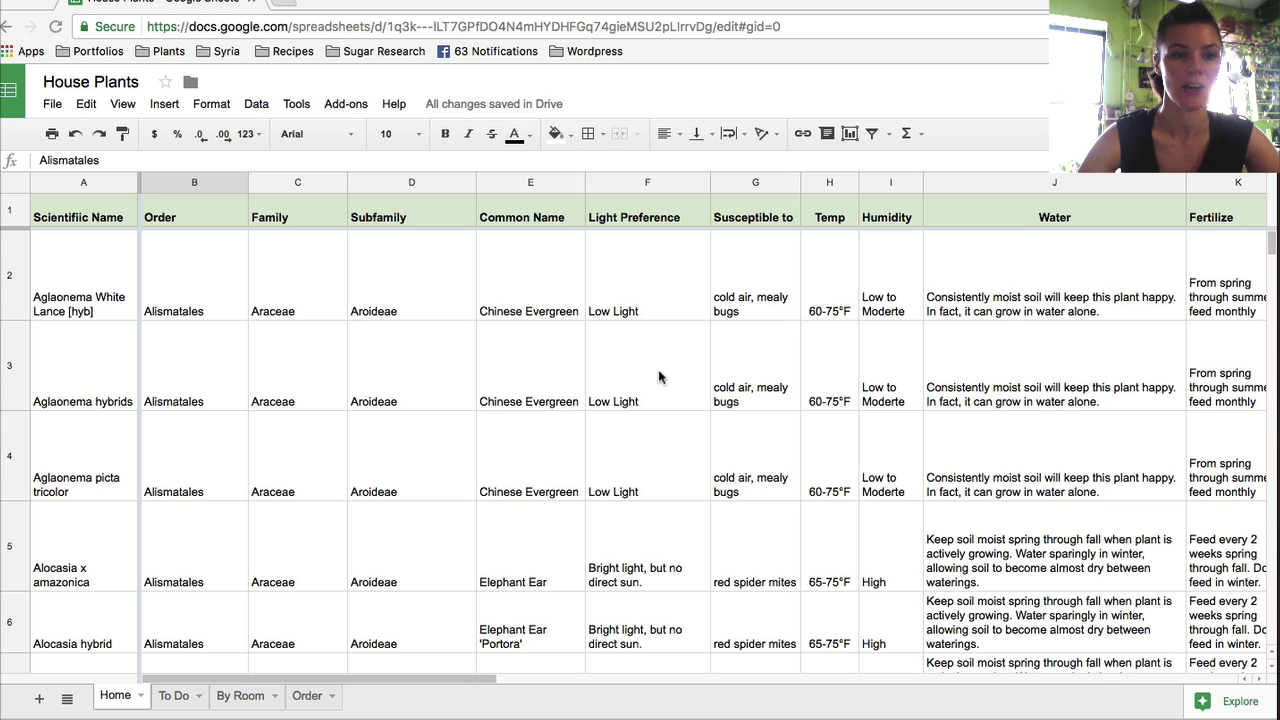
{"action": "left_click", "coordinate": [79, 181]}
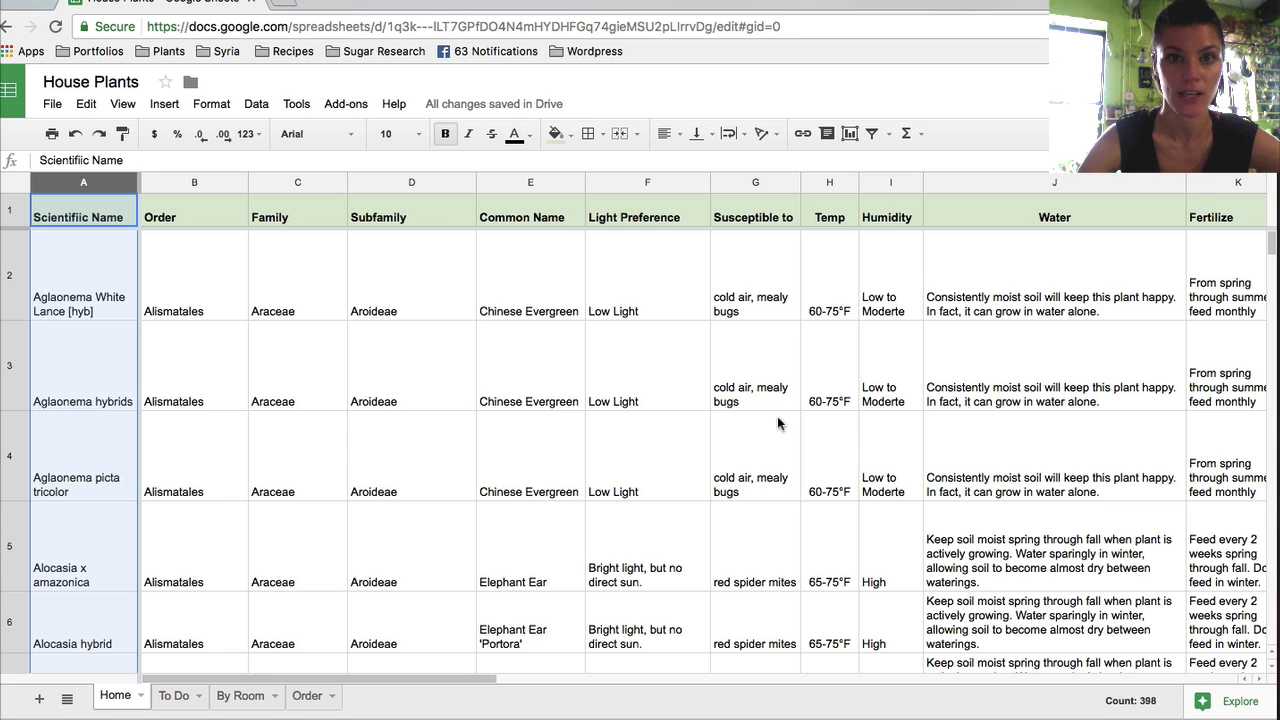
{"action": "scroll", "coordinate": [848, 405], "scroll_direction": "right", "scroll_amount": 1}
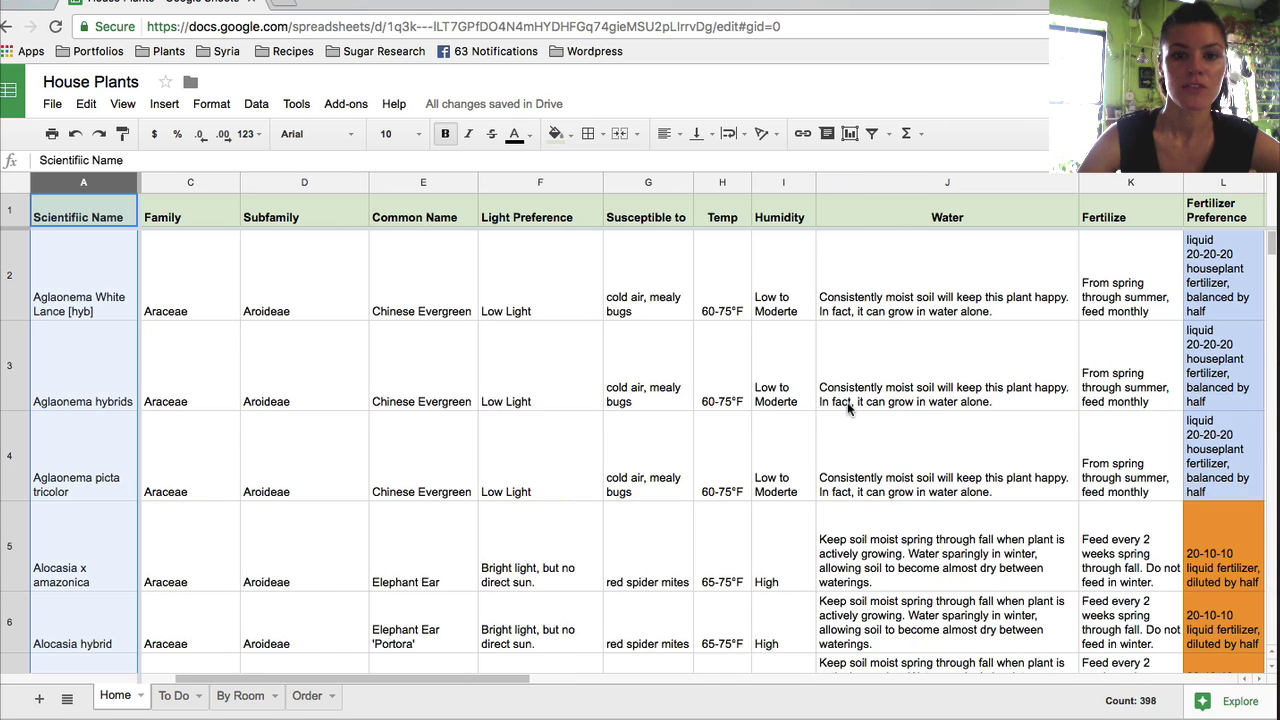
{"action": "scroll", "coordinate": [848, 405], "scroll_direction": "right", "scroll_amount": 3}
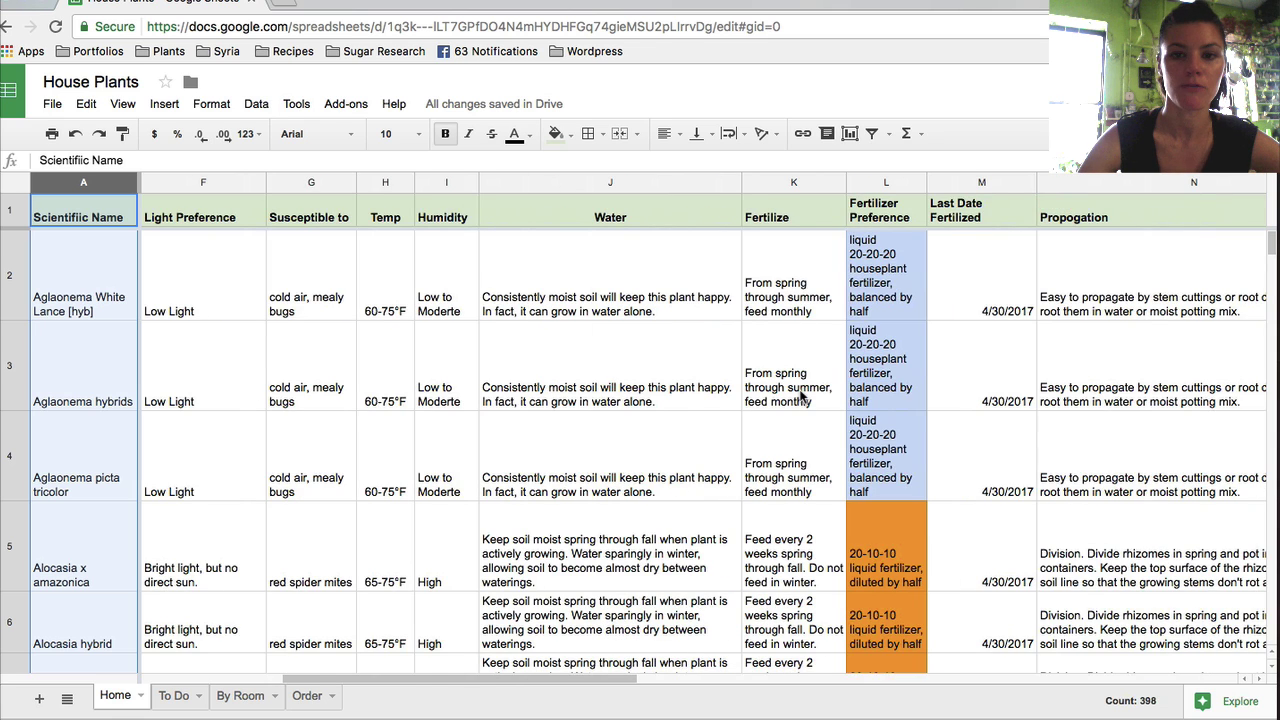
{"action": "scroll", "coordinate": [803, 398], "scroll_direction": "right", "scroll_amount": 1}
{"action": "scroll", "coordinate": [780, 390], "scroll_direction": "right", "scroll_amount": 2}
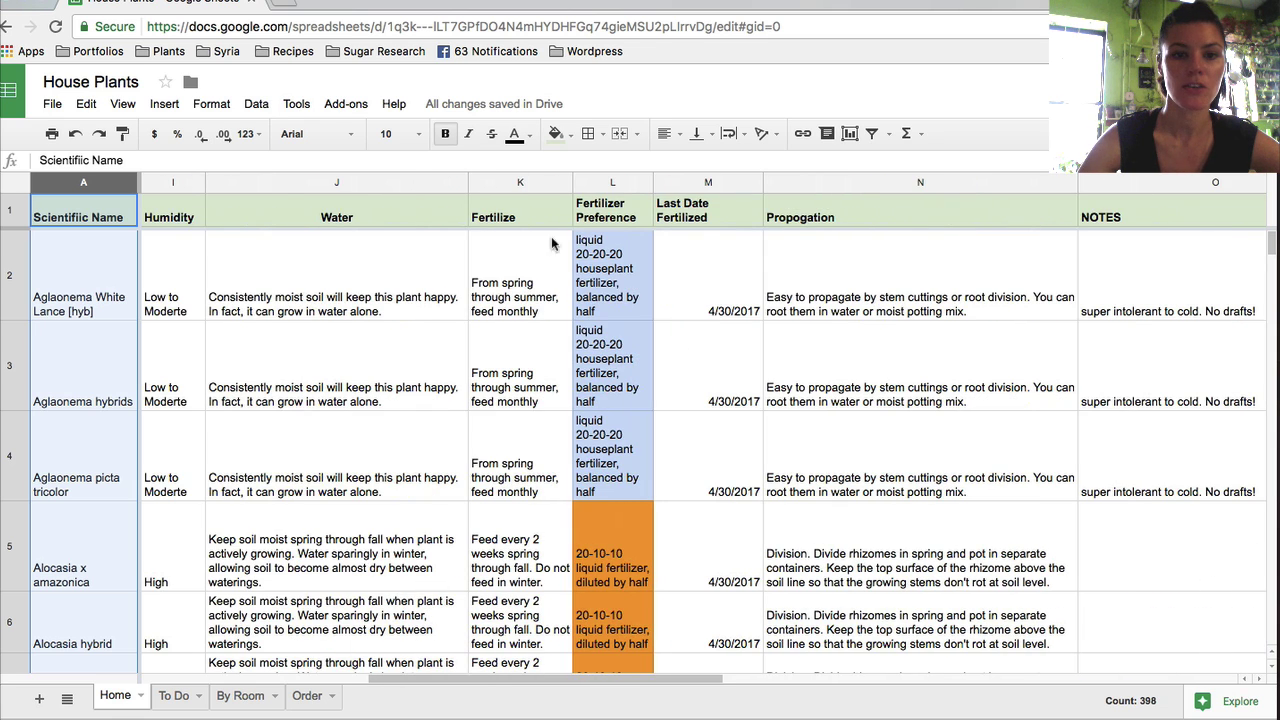
- Examine the Fertilize, Fertilizer Preference and Last Date Fertilized columns, selecting them in turn
{"action": "left_click", "coordinate": [520, 183]}
{"action": "left_click", "coordinate": [609, 184]}
{"action": "left_click", "coordinate": [512, 184]}
{"action": "left_click", "coordinate": [605, 184], "text": "shift"}
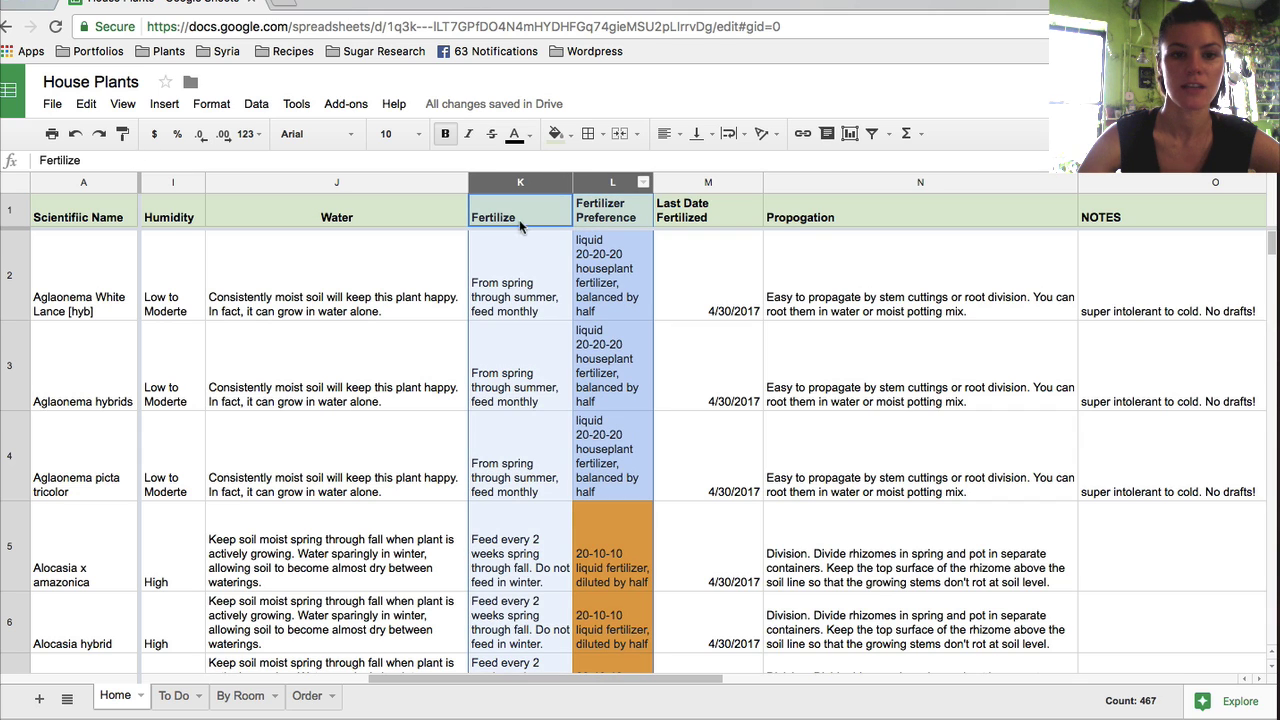
{"action": "key", "text": "Down"}
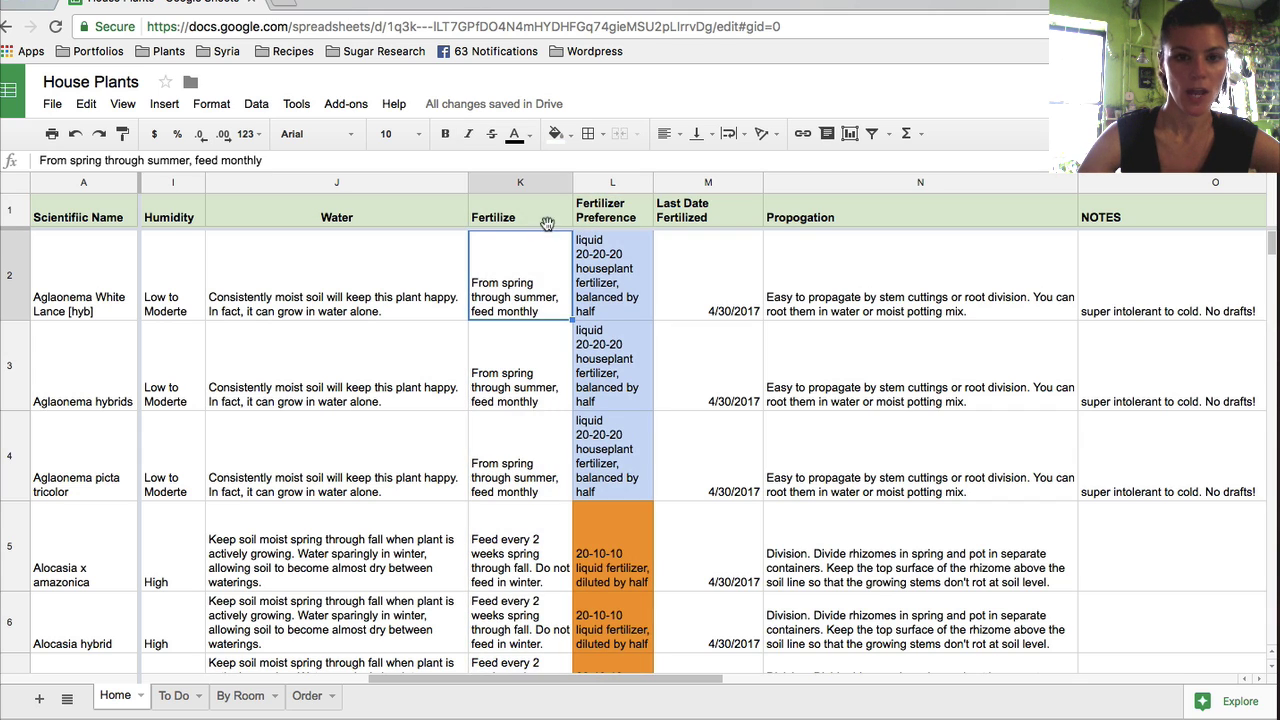
{"action": "left_click", "coordinate": [630, 184]}
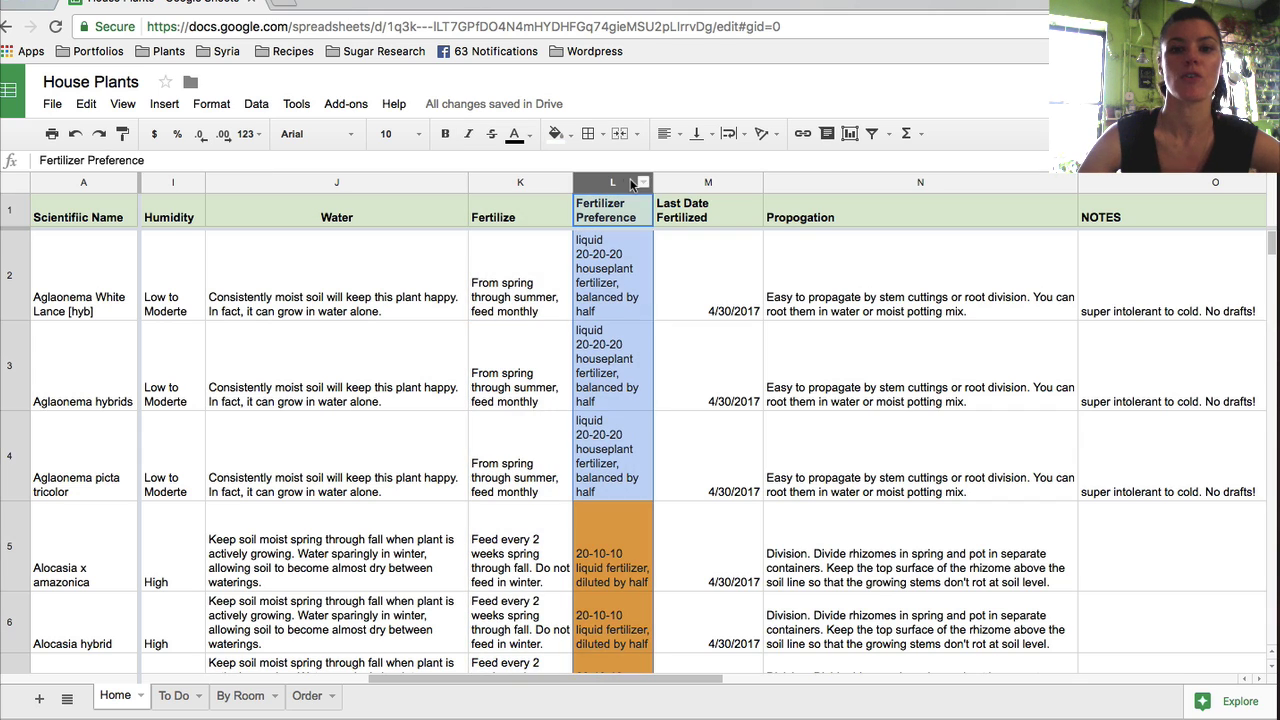
{"action": "left_click", "coordinate": [704, 184]}
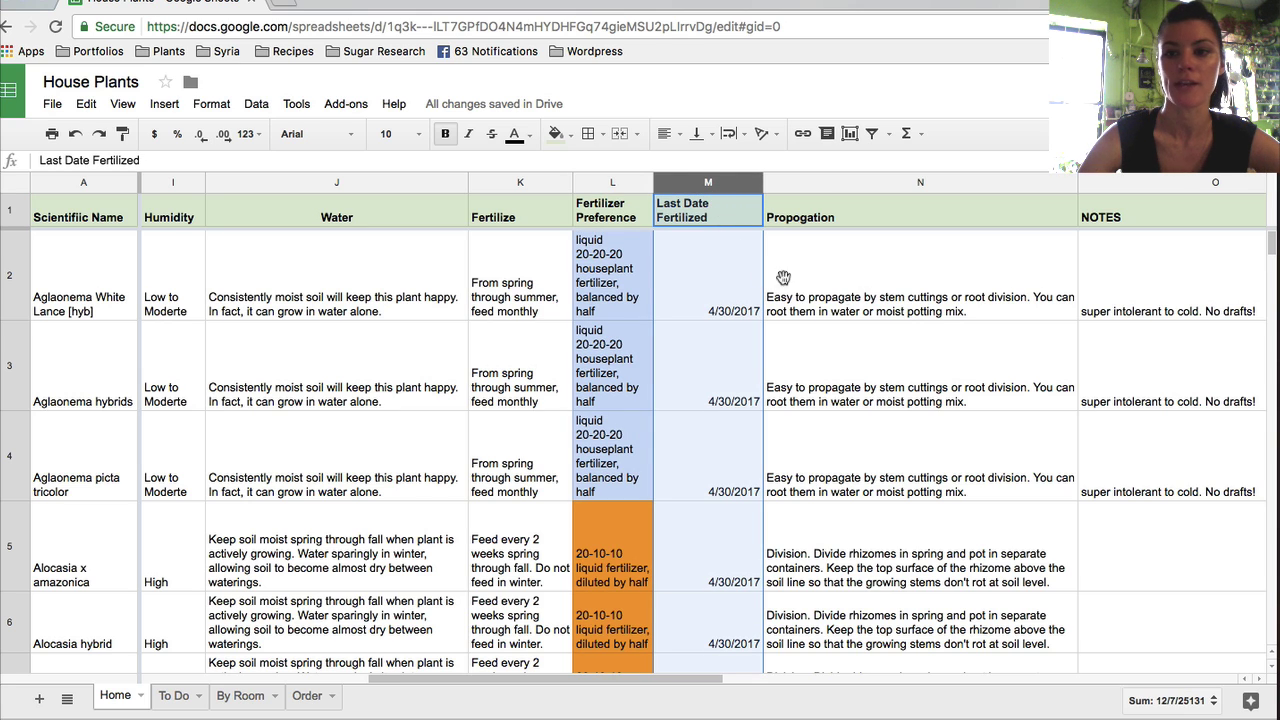
- Examine the ROOM column and the colour-coded fertilizer KEY column, selecting each in turn
{"action": "scroll", "coordinate": [938, 310], "scroll_direction": "right", "scroll_amount": 10}
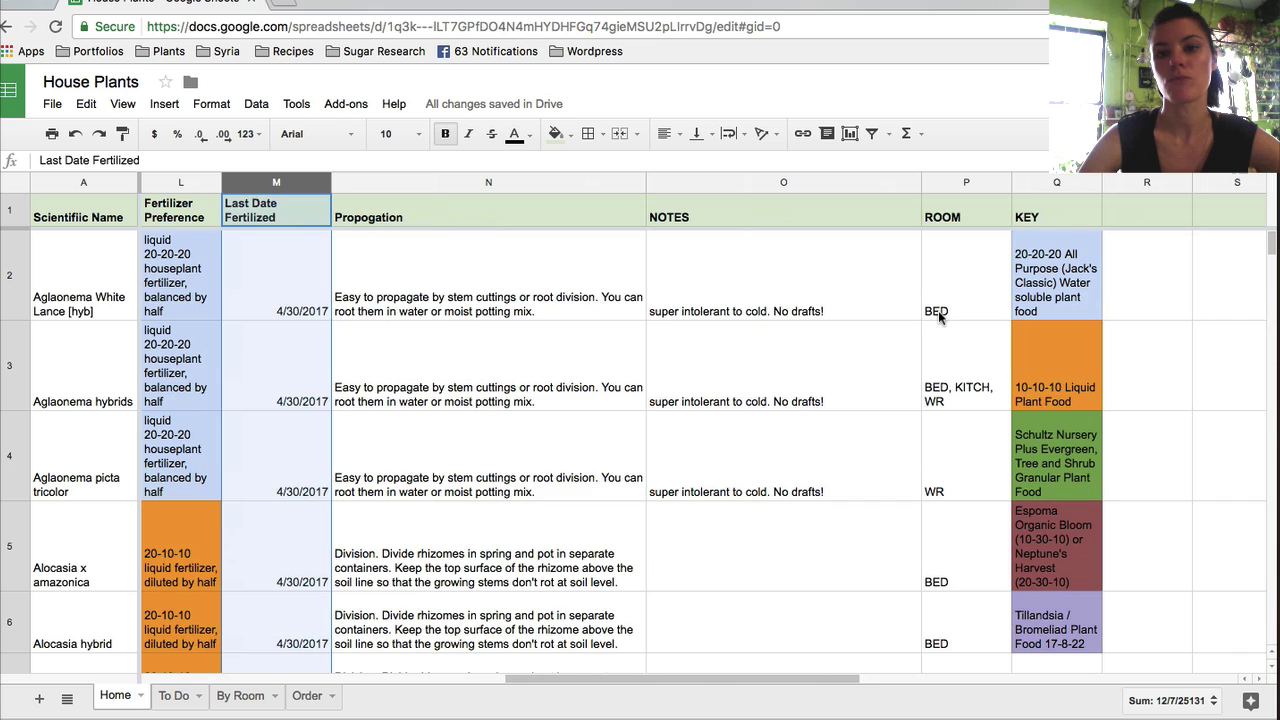
{"action": "scroll", "coordinate": [938, 310], "scroll_direction": "right", "scroll_amount": 2}
{"action": "scroll", "coordinate": [938, 310], "scroll_direction": "left", "scroll_amount": 2}
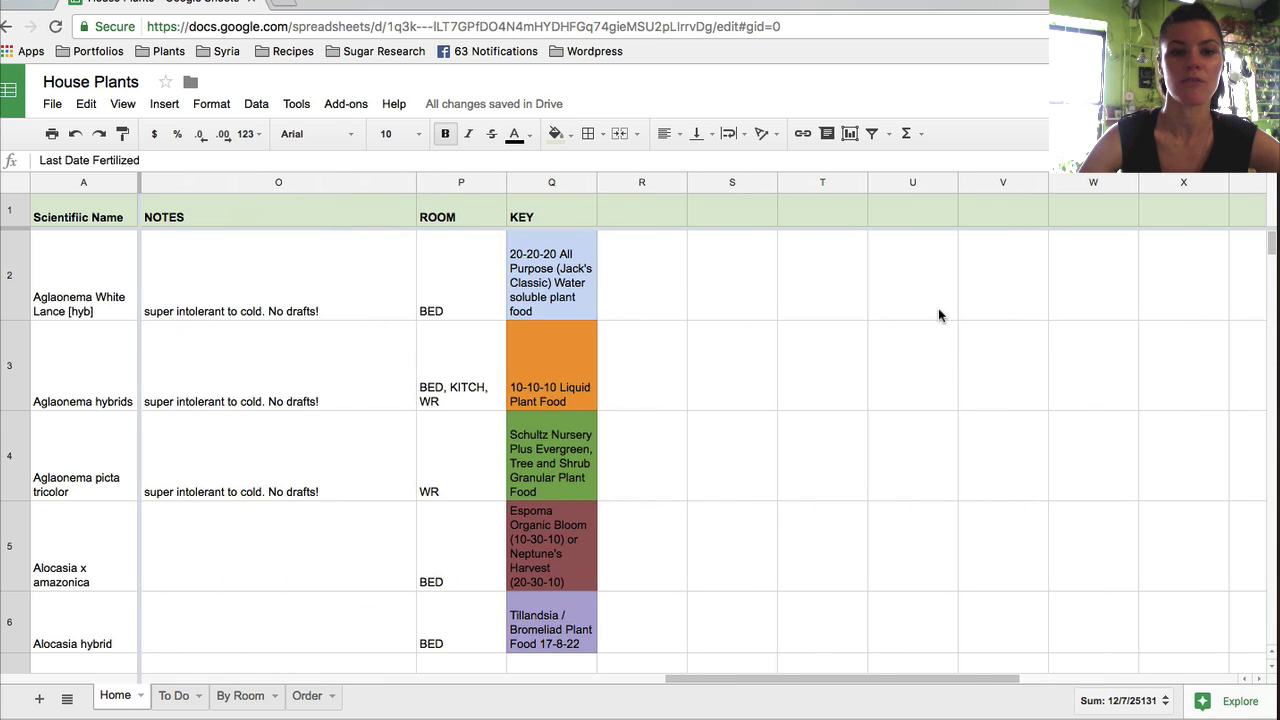
{"action": "left_click", "coordinate": [460, 219]}
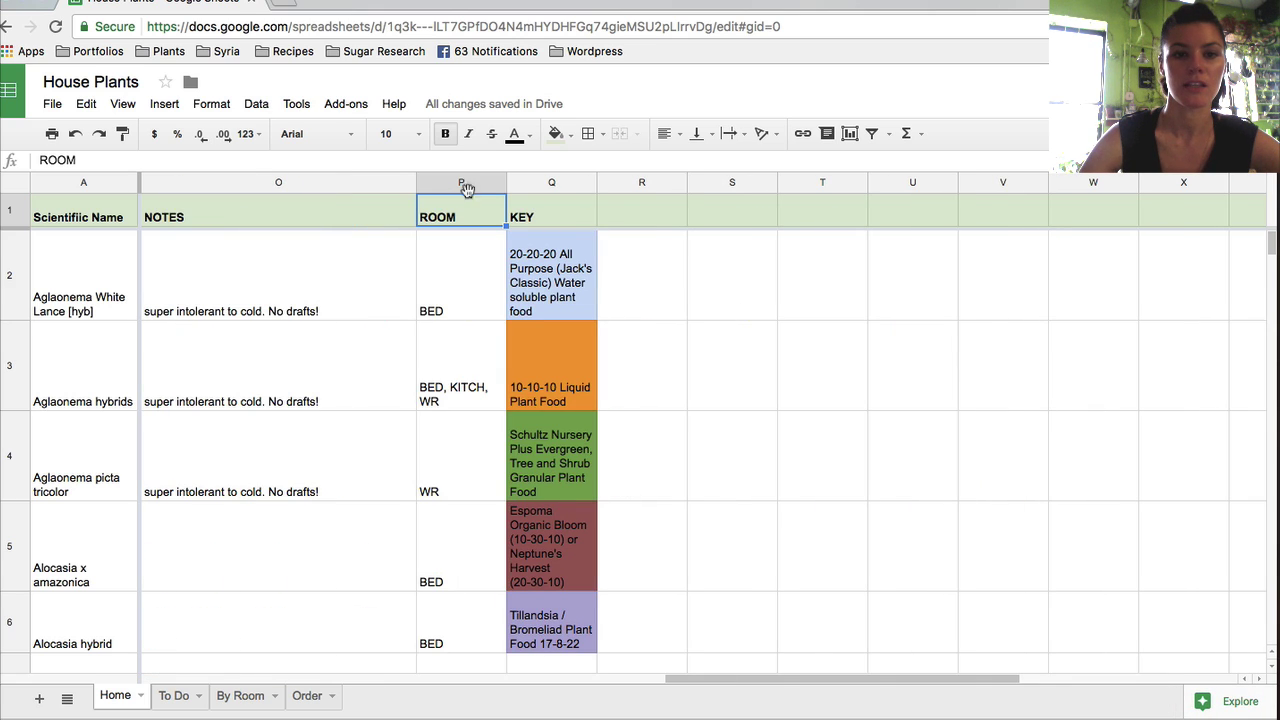
{"action": "left_click", "coordinate": [463, 185]}
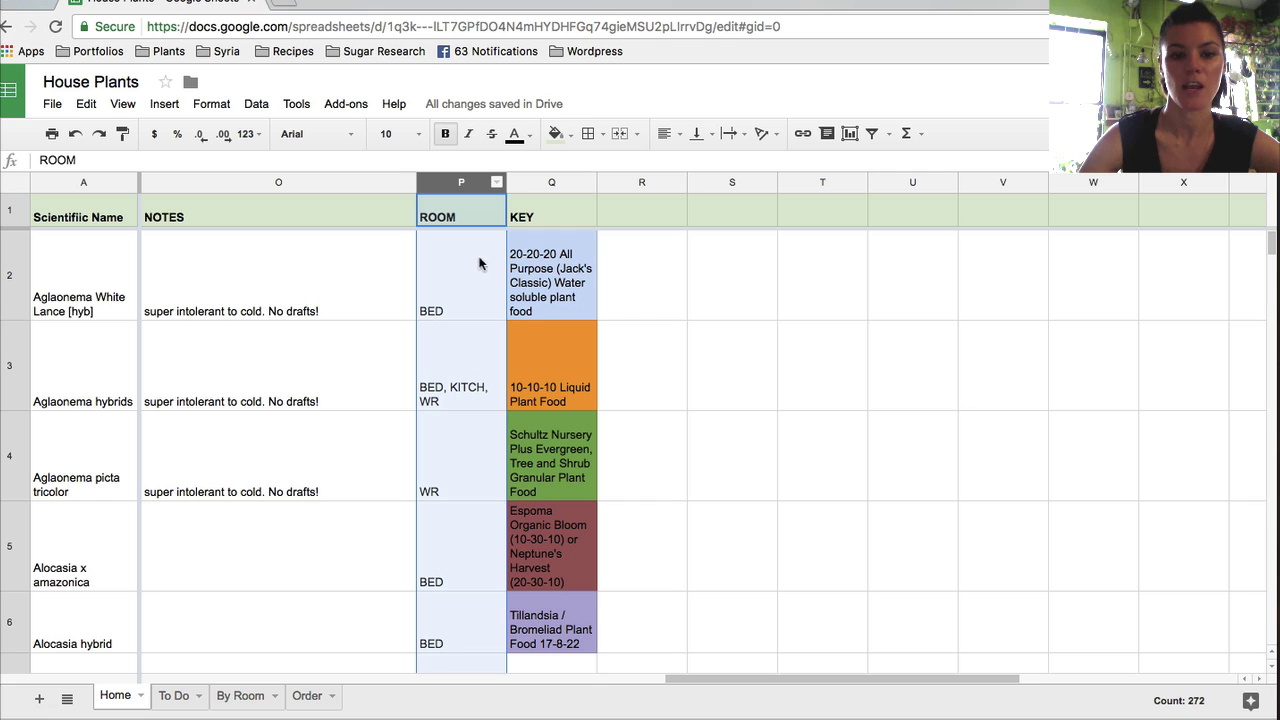
{"action": "left_click", "coordinate": [531, 185]}
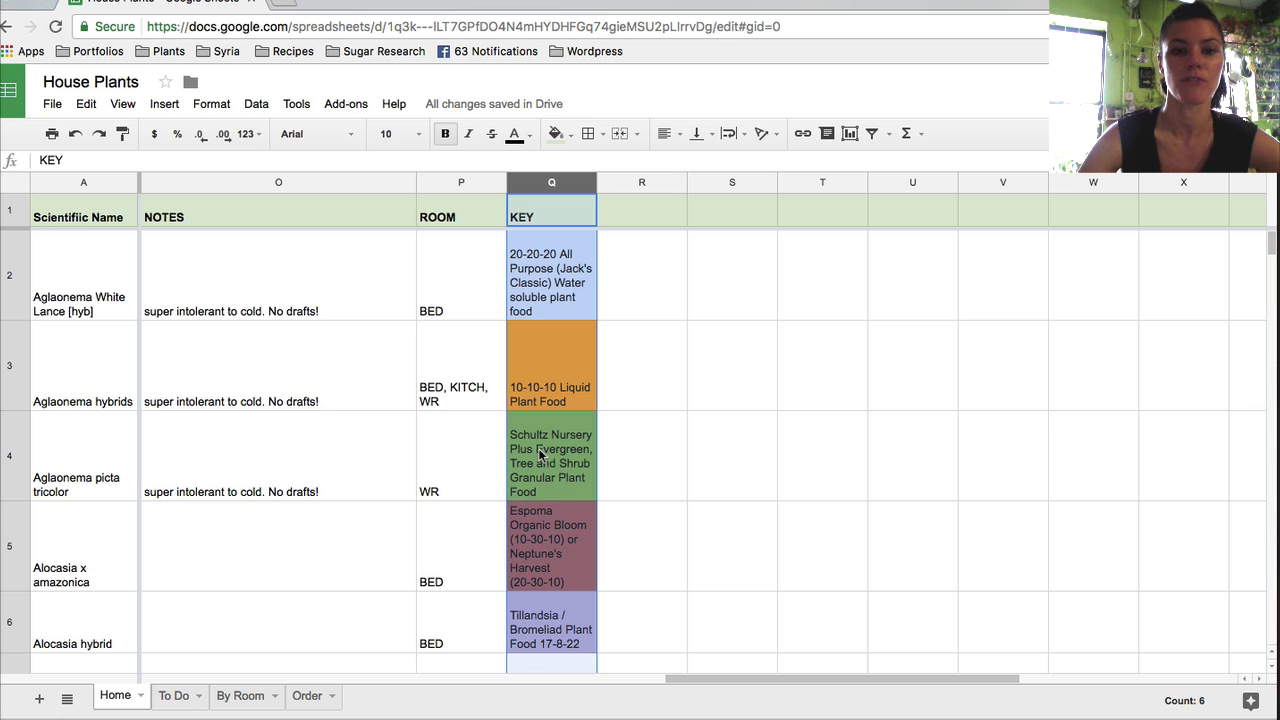
- Examine the colour-coded Fertilizer Preference entries down the plant list, selecting the entry for Zantedeschia rehmannii
{"action": "scroll", "coordinate": [540, 450], "scroll_direction": "left", "scroll_amount": 5}
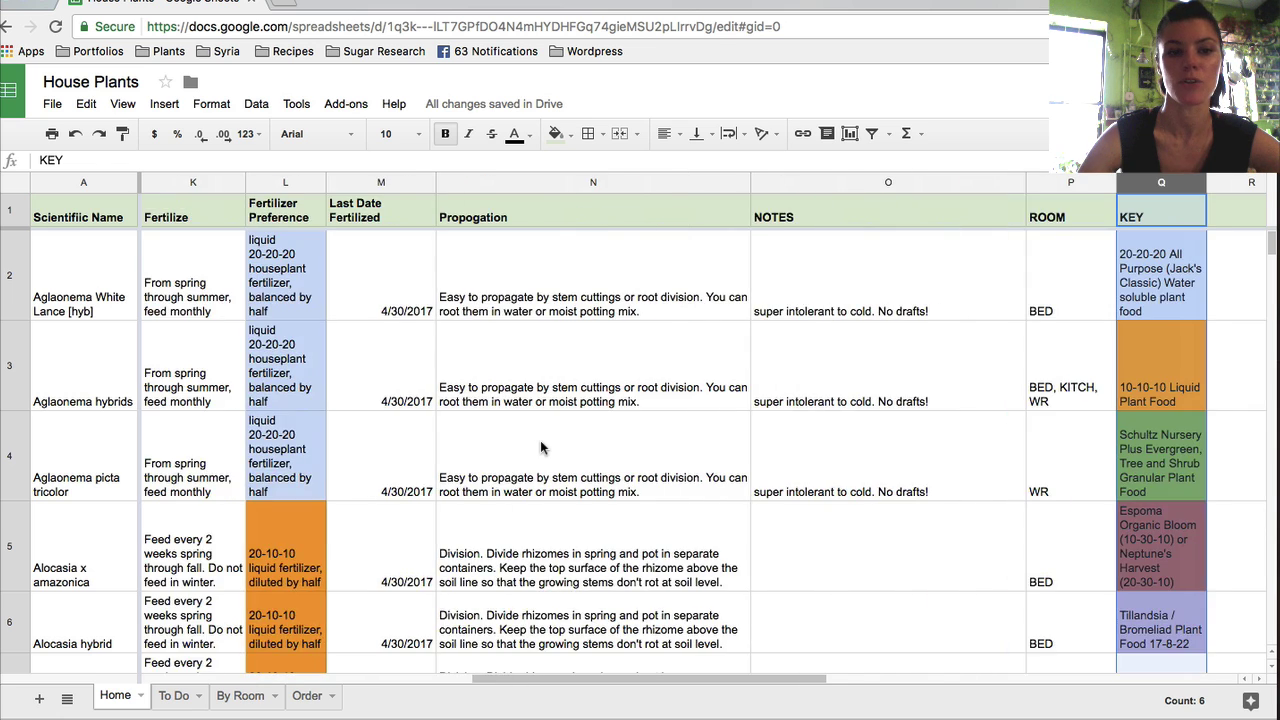
{"action": "scroll", "coordinate": [540, 447], "scroll_direction": "left", "scroll_amount": 5}
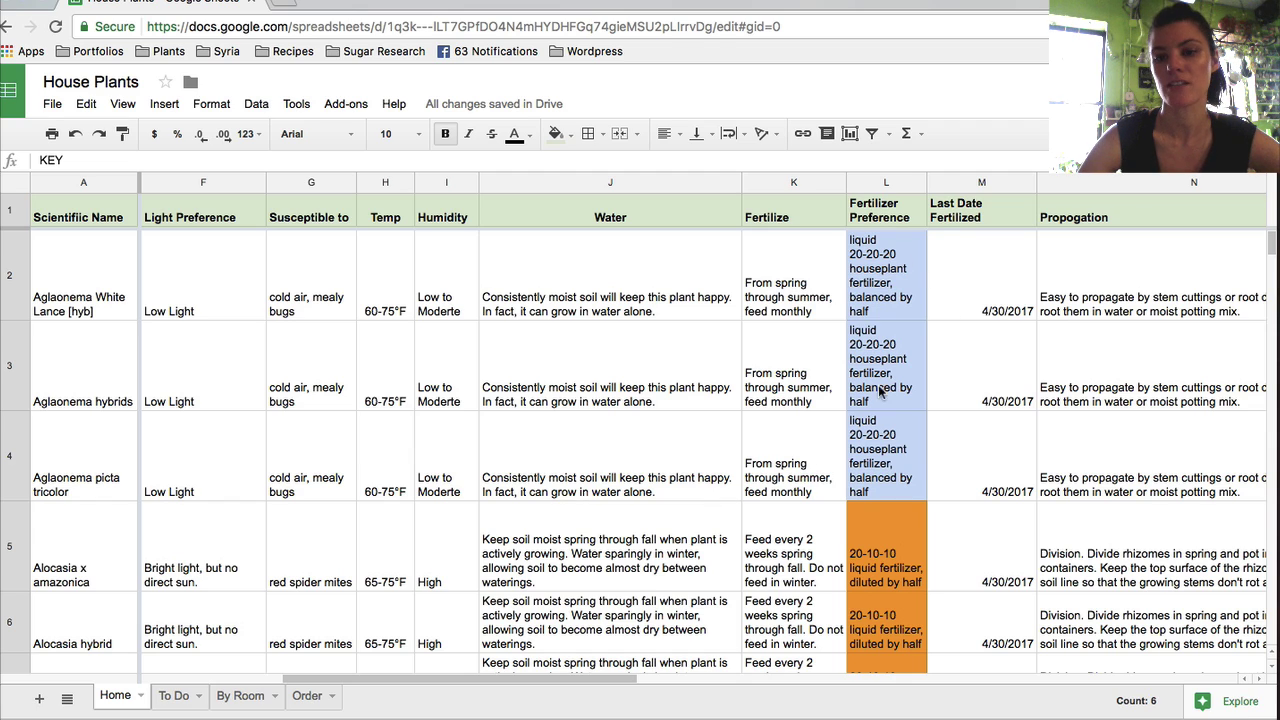
{"action": "scroll", "coordinate": [882, 390], "scroll_direction": "down", "scroll_amount": 7}
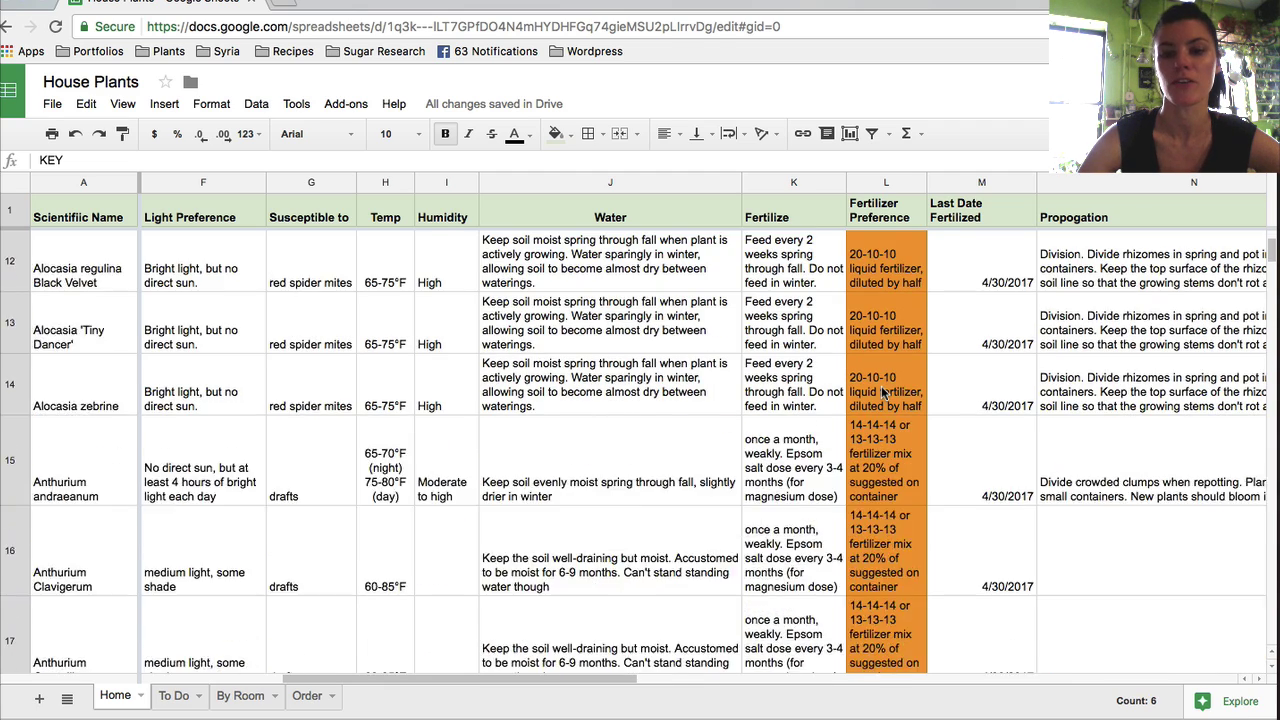
{"action": "scroll", "coordinate": [884, 393], "scroll_direction": "down", "scroll_amount": 10}
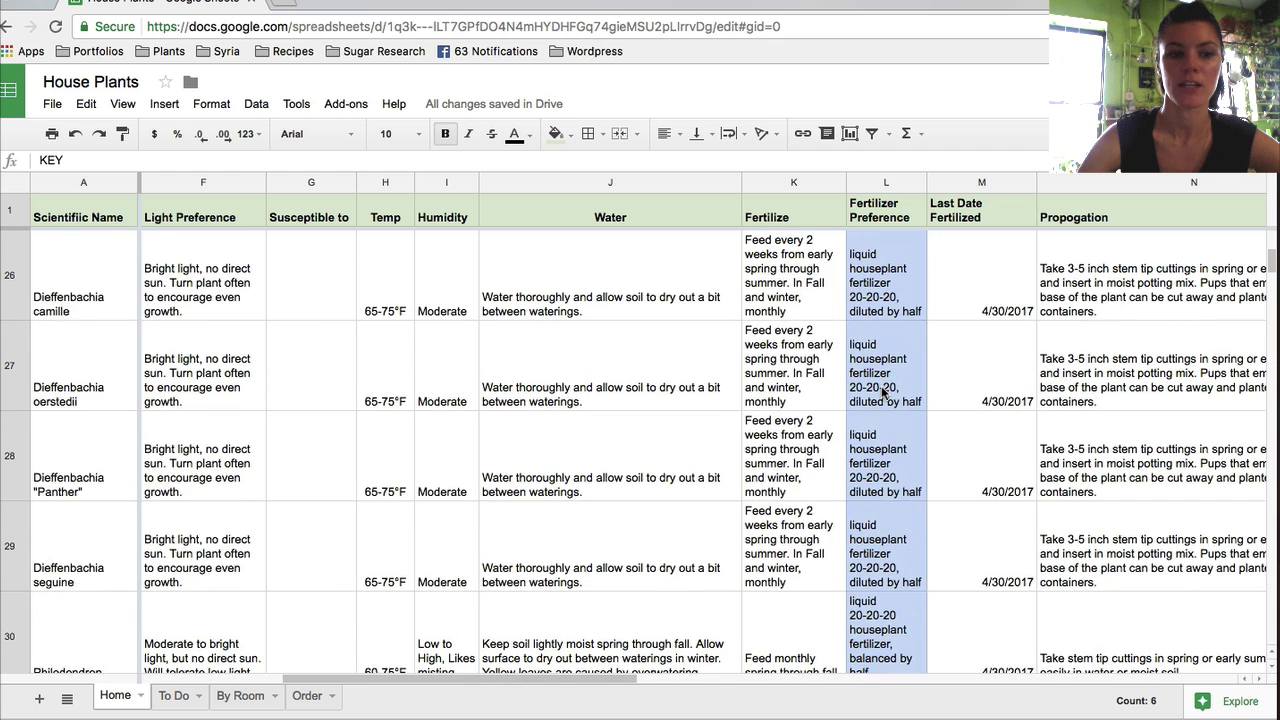
{"action": "scroll", "coordinate": [884, 393], "scroll_direction": "down", "scroll_amount": 2}
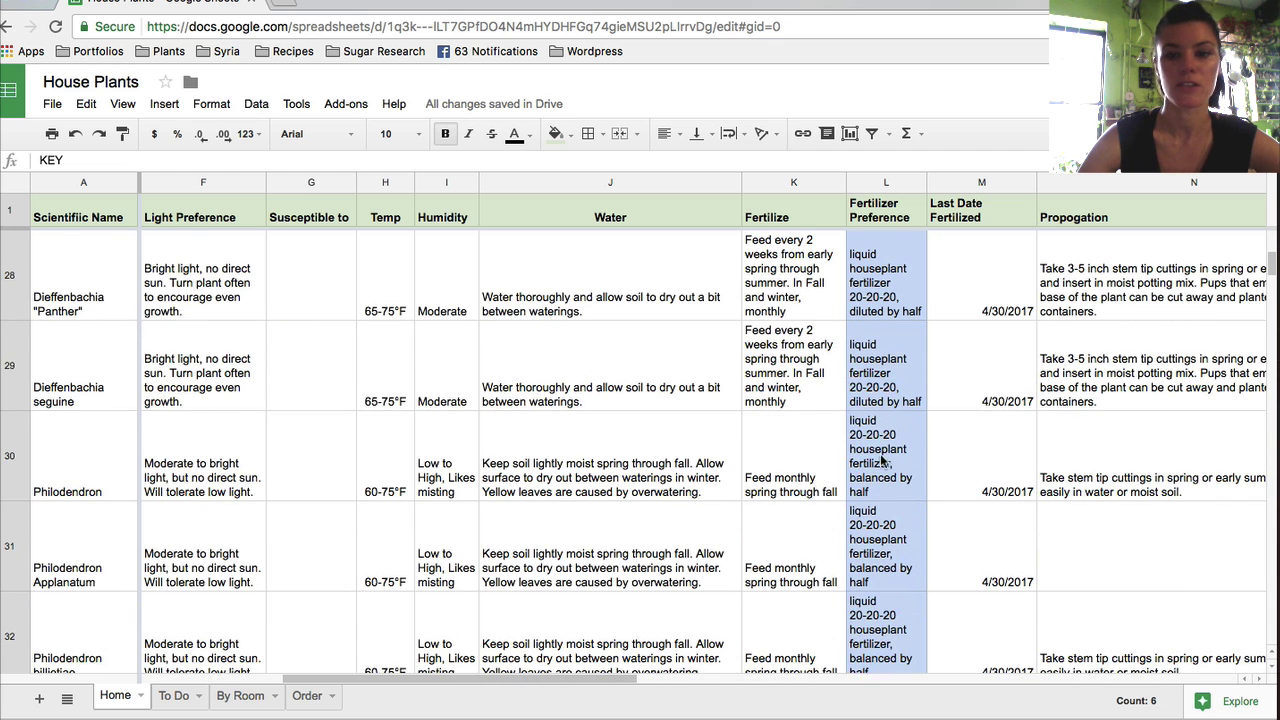
{"action": "scroll", "coordinate": [876, 456], "scroll_direction": "down", "scroll_amount": 2}
{"action": "scroll", "coordinate": [896, 468], "scroll_direction": "down", "scroll_amount": 20}
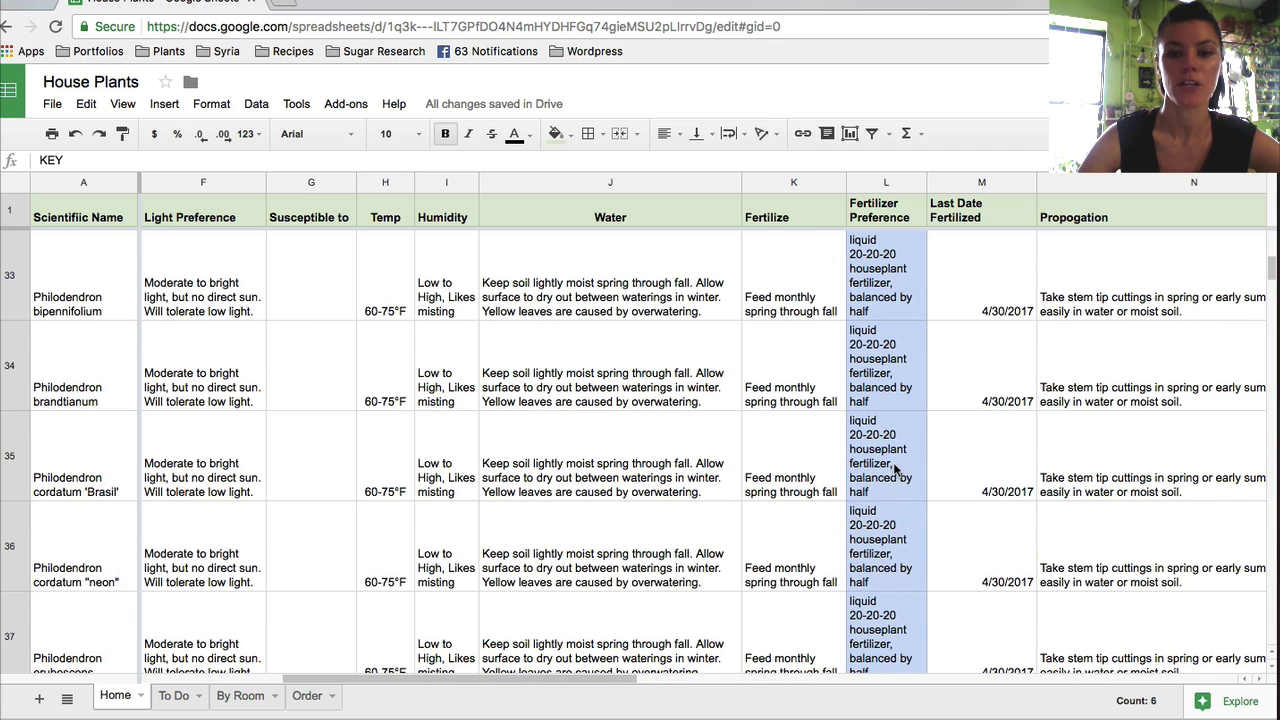
{"action": "scroll", "coordinate": [898, 468], "scroll_direction": "up", "scroll_amount": 3}
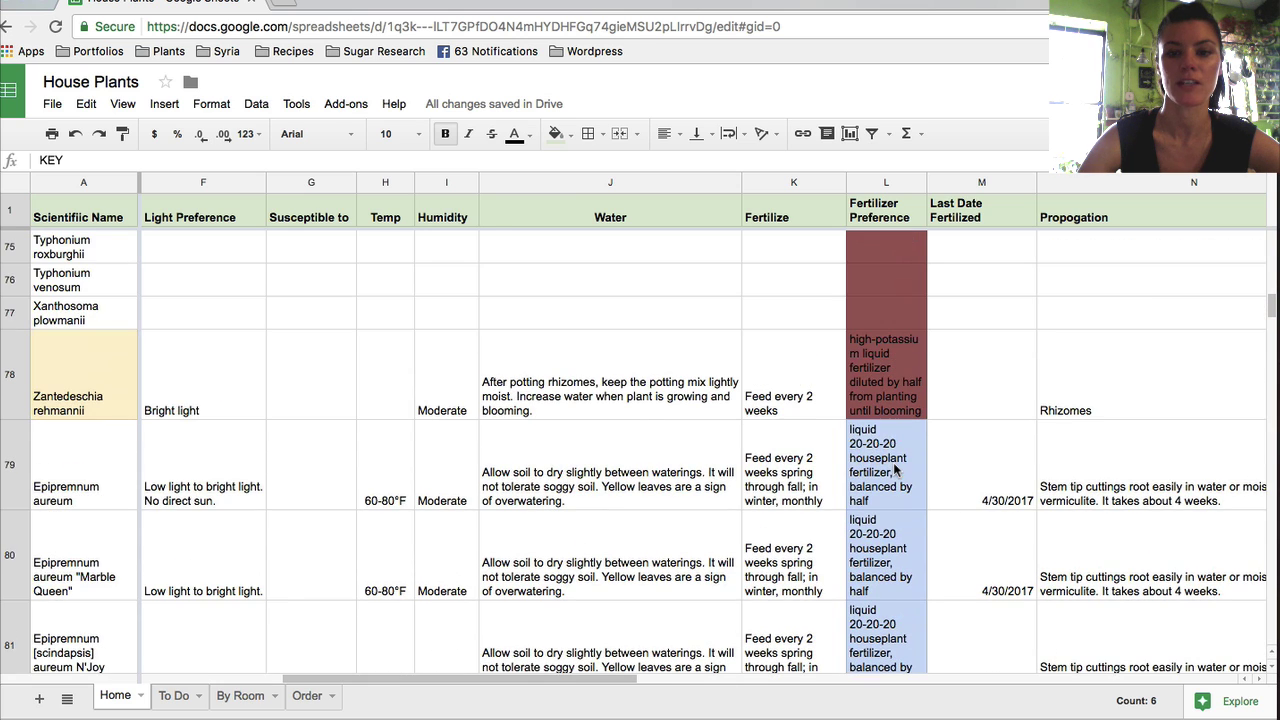
{"action": "left_click", "coordinate": [898, 366]}
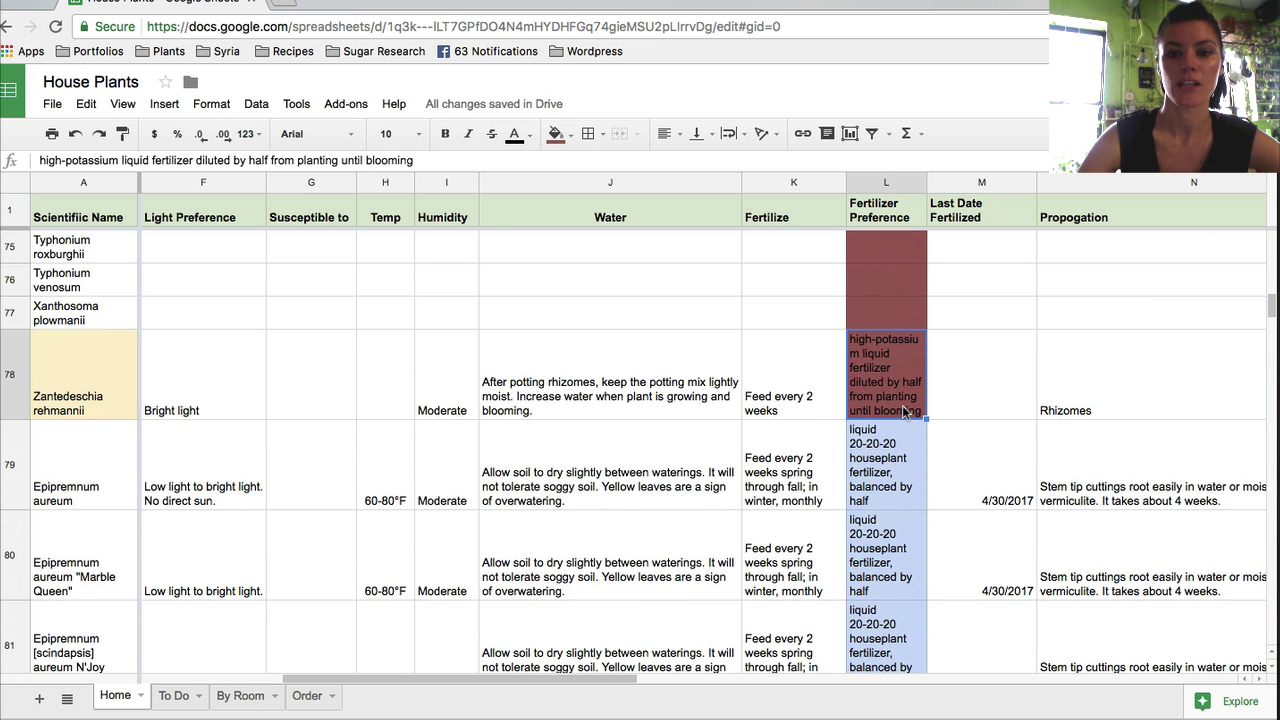
- Check the Fertilizer Preference entry for Scindapsus exotica and its neighbouring plants, returning to the start of the list
{"action": "scroll", "coordinate": [902, 410], "scroll_direction": "down", "scroll_amount": 10}
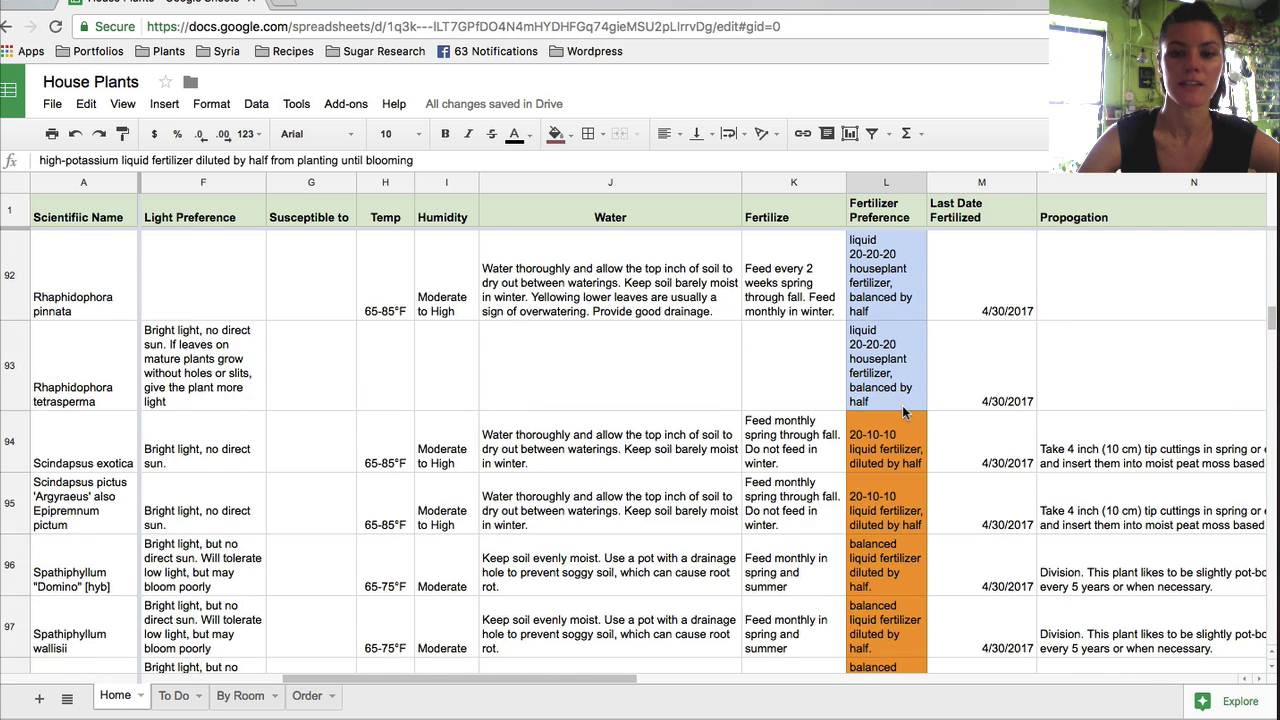
{"action": "scroll", "coordinate": [903, 412], "scroll_direction": "down", "scroll_amount": 1}
{"action": "left_click", "coordinate": [874, 364]}
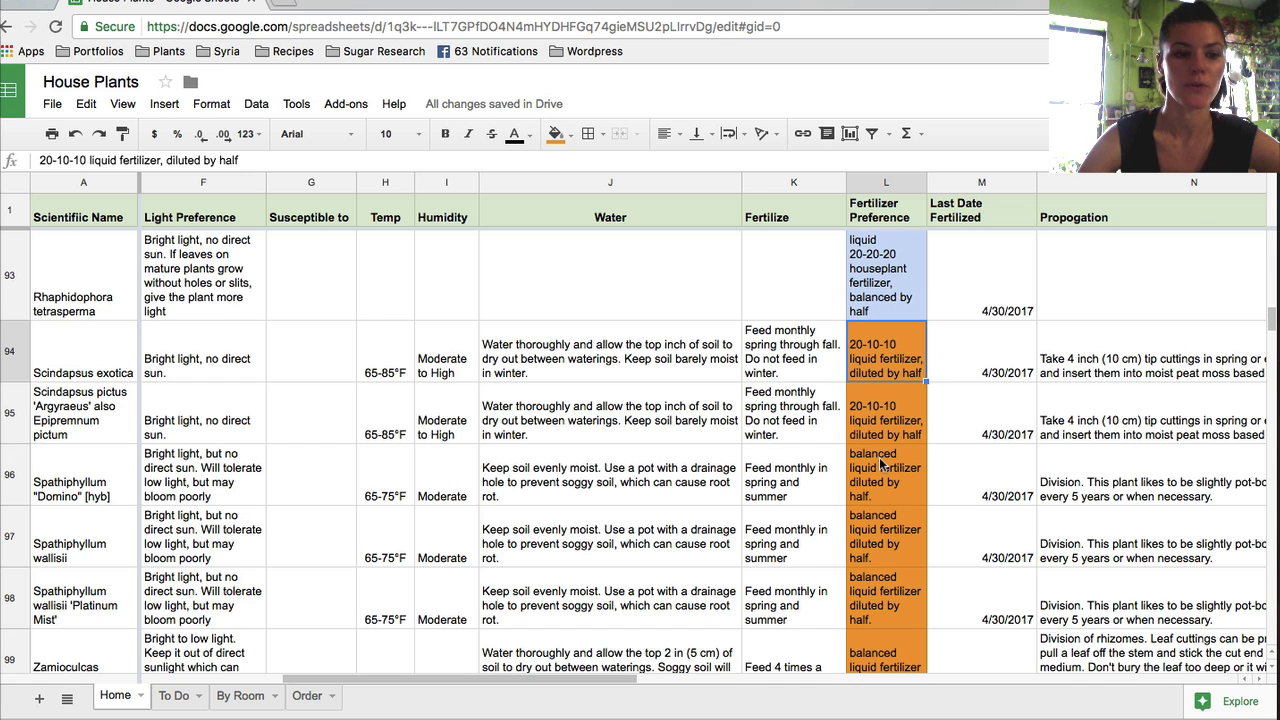
{"action": "scroll", "coordinate": [873, 514], "scroll_direction": "down", "scroll_amount": 1}
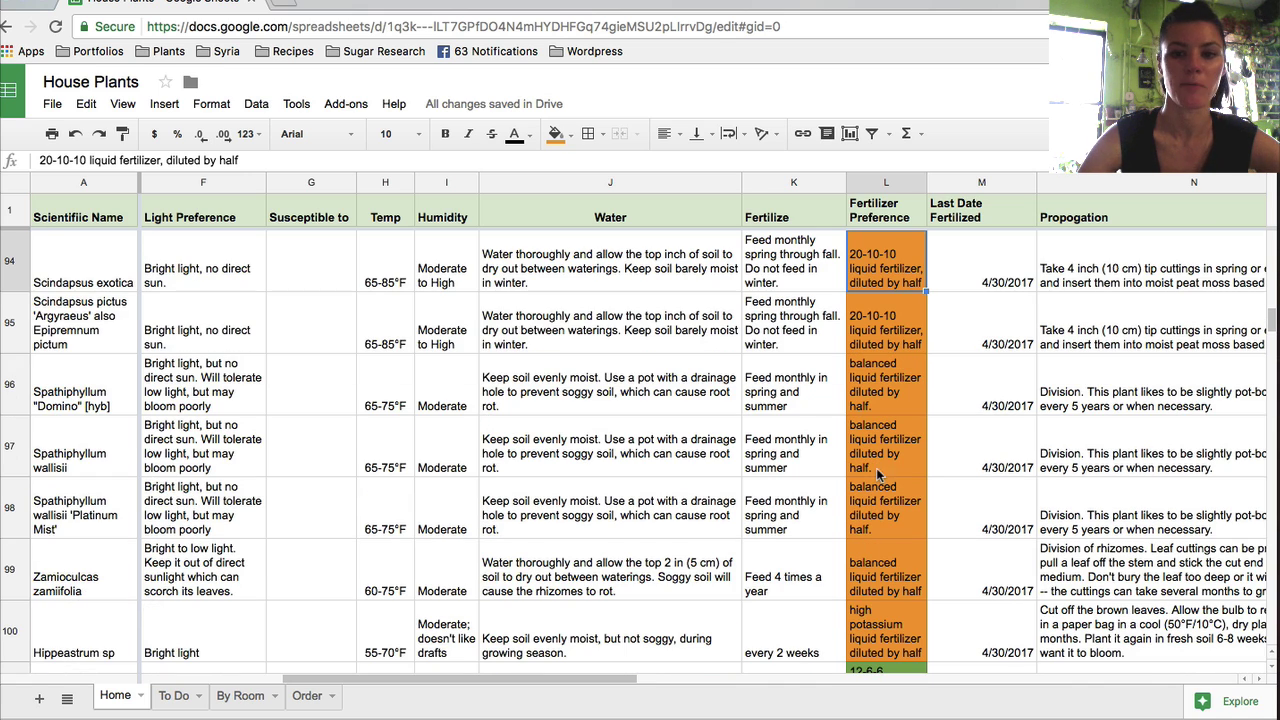
{"action": "scroll", "coordinate": [878, 462], "scroll_direction": "up", "scroll_amount": 15}
{"action": "scroll", "coordinate": [878, 462], "scroll_direction": "up", "scroll_amount": 17}
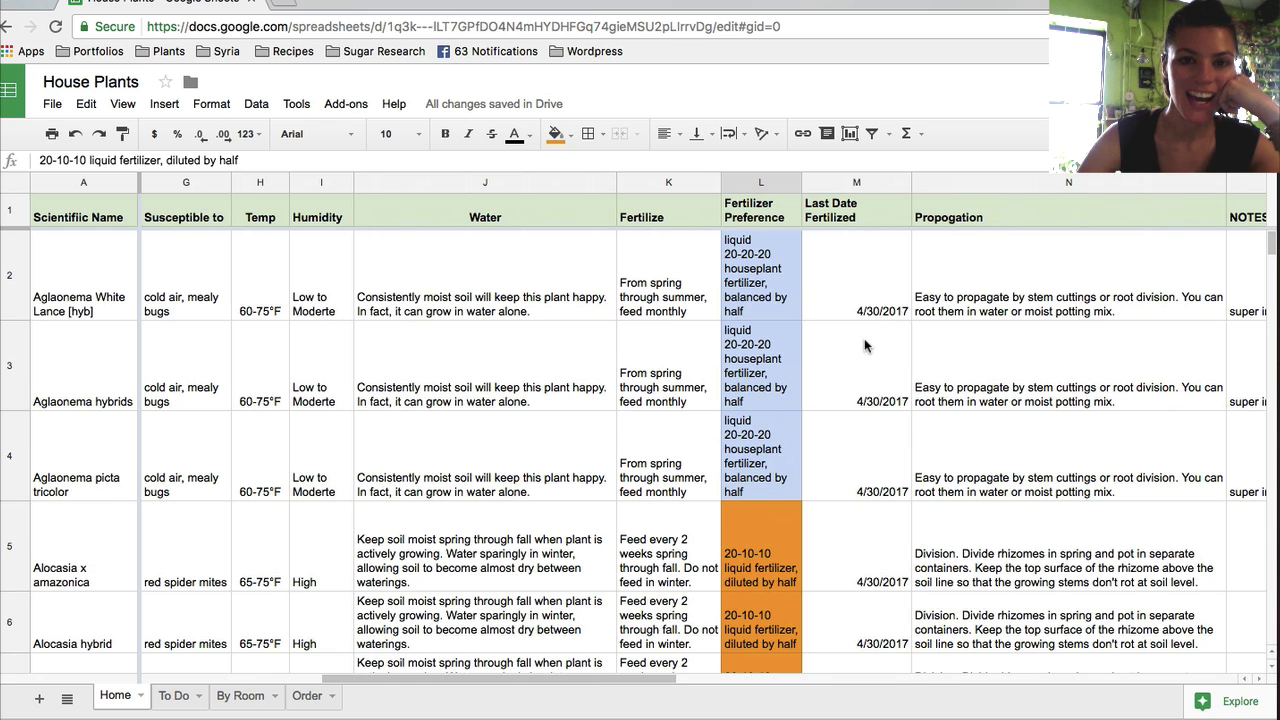
- Check the Last Date Fertilized entries of Aglaonema White Lance and Aglaonema hybrids
{"action": "left_click", "coordinate": [869, 261]}
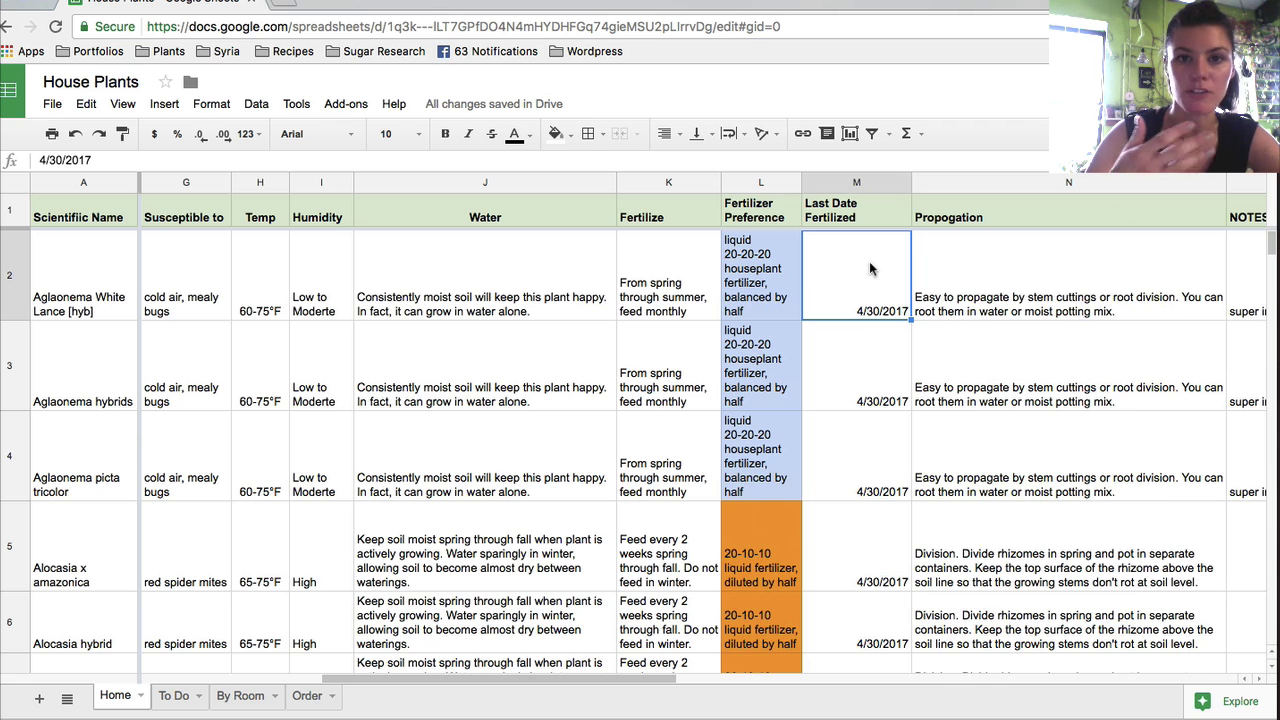
{"action": "left_click", "coordinate": [875, 365]}
{"action": "left_click", "coordinate": [873, 315]}
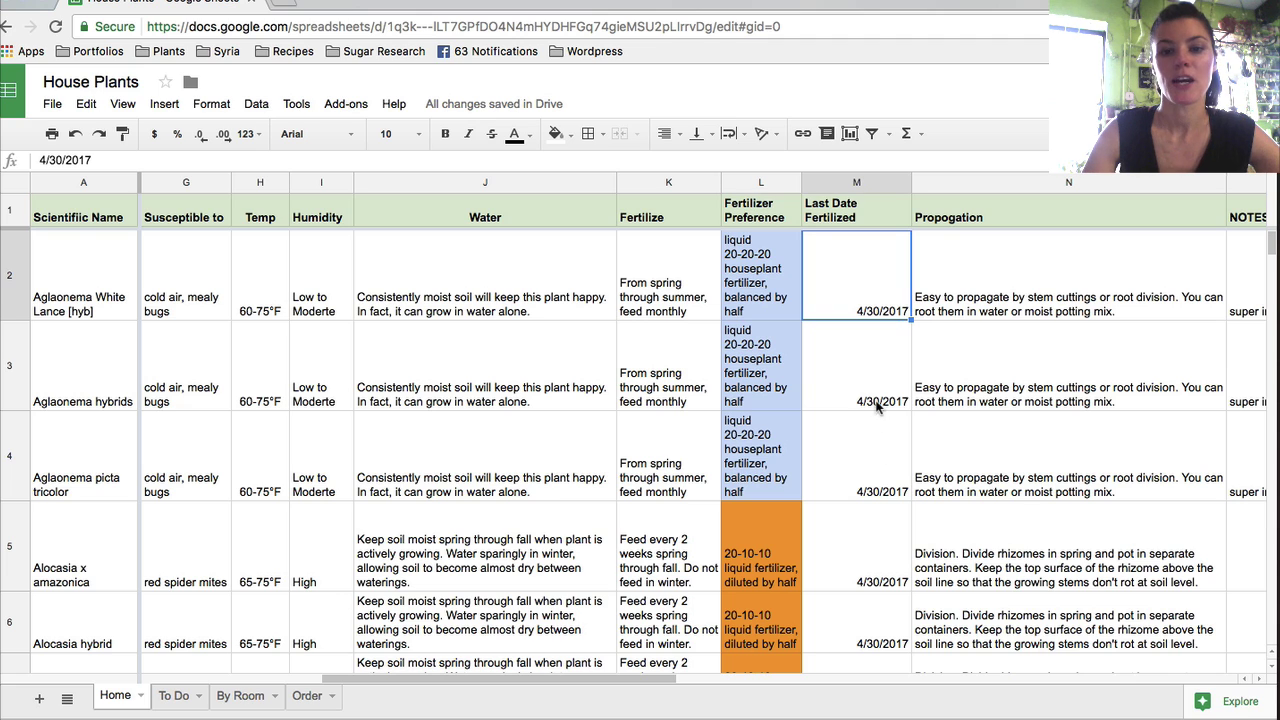
{"action": "left_click", "coordinate": [877, 404]}
{"action": "left_click", "coordinate": [886, 317]}
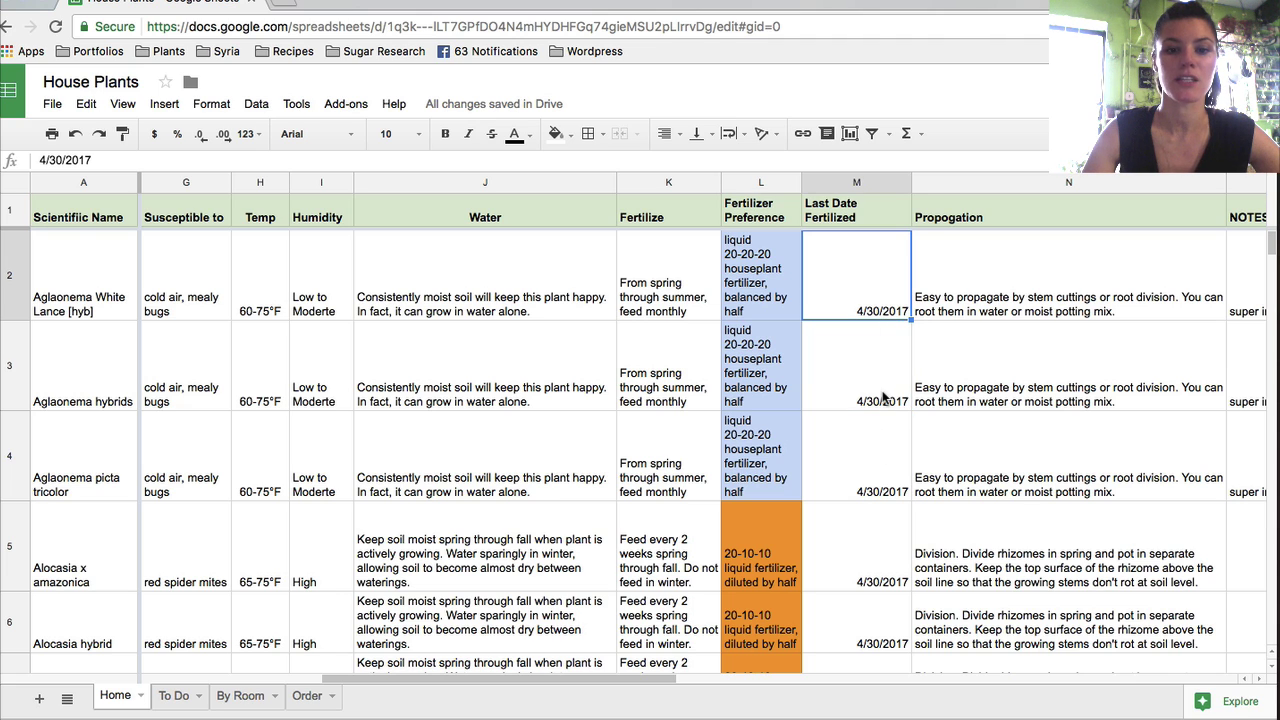
- Examine the Fertilizer Preference and Last Date Fertilized entries from the Aglaonema rows down to the Tillandsia plants
{"action": "scroll", "coordinate": [884, 397], "scroll_direction": "down", "scroll_amount": 1}
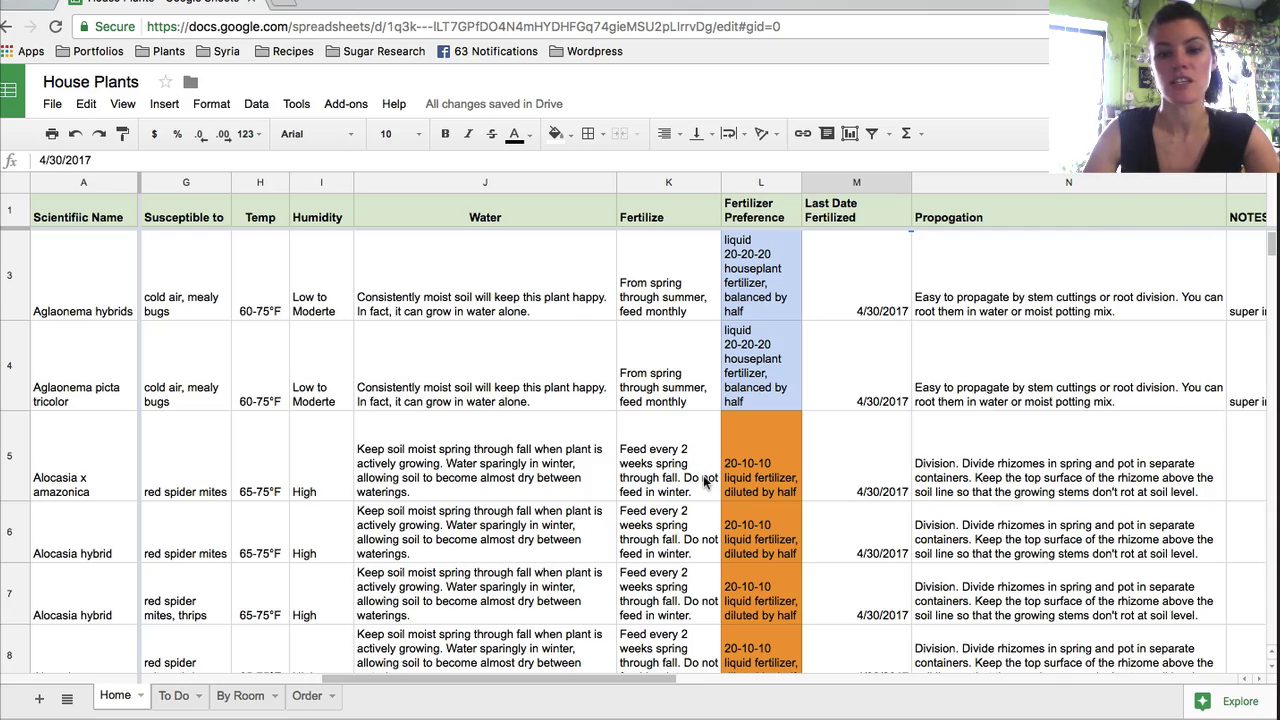
{"action": "scroll", "coordinate": [705, 483], "scroll_direction": "down", "scroll_amount": 15}
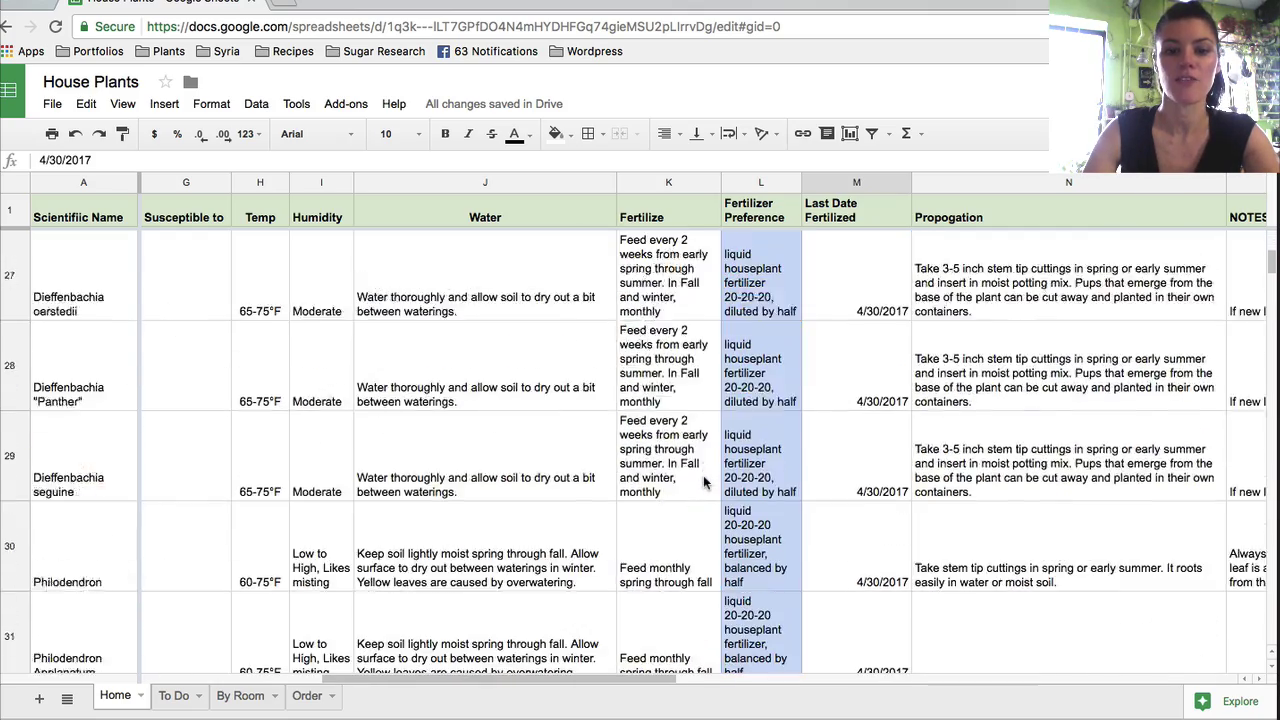
{"action": "scroll", "coordinate": [705, 483], "scroll_direction": "down", "scroll_amount": 20}
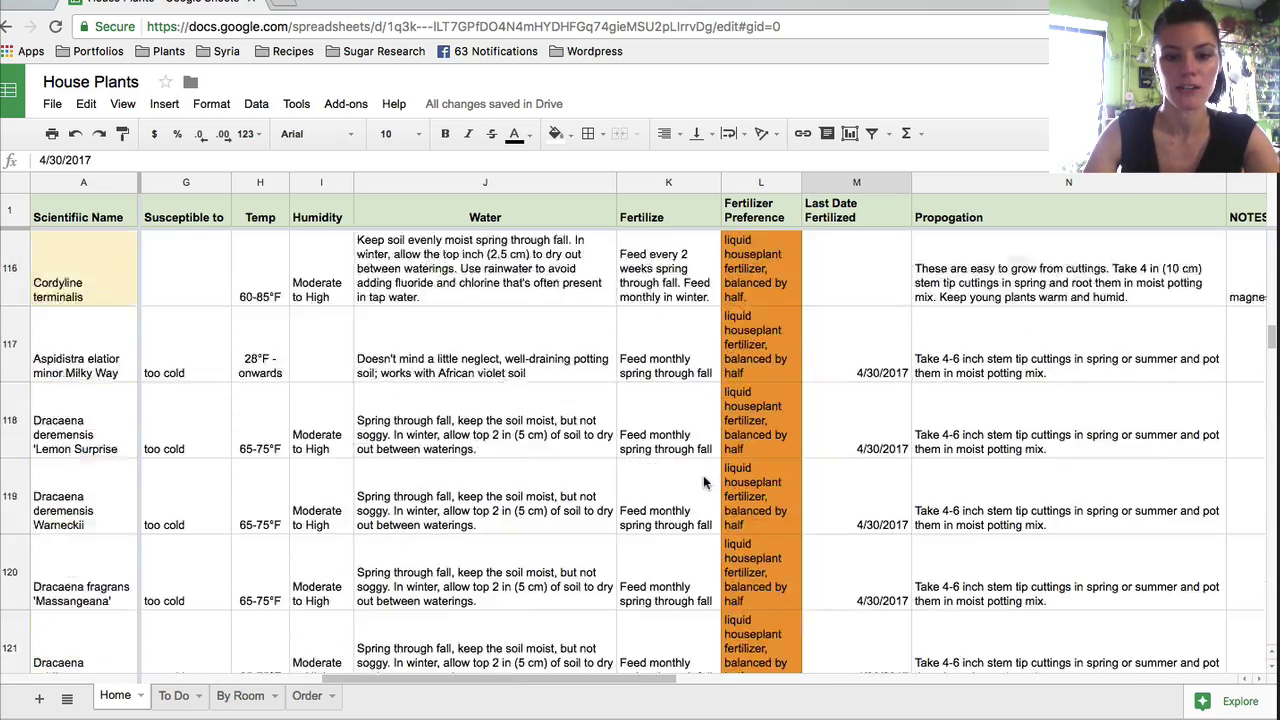
{"action": "scroll", "coordinate": [703, 482], "scroll_direction": "down", "scroll_amount": 20}
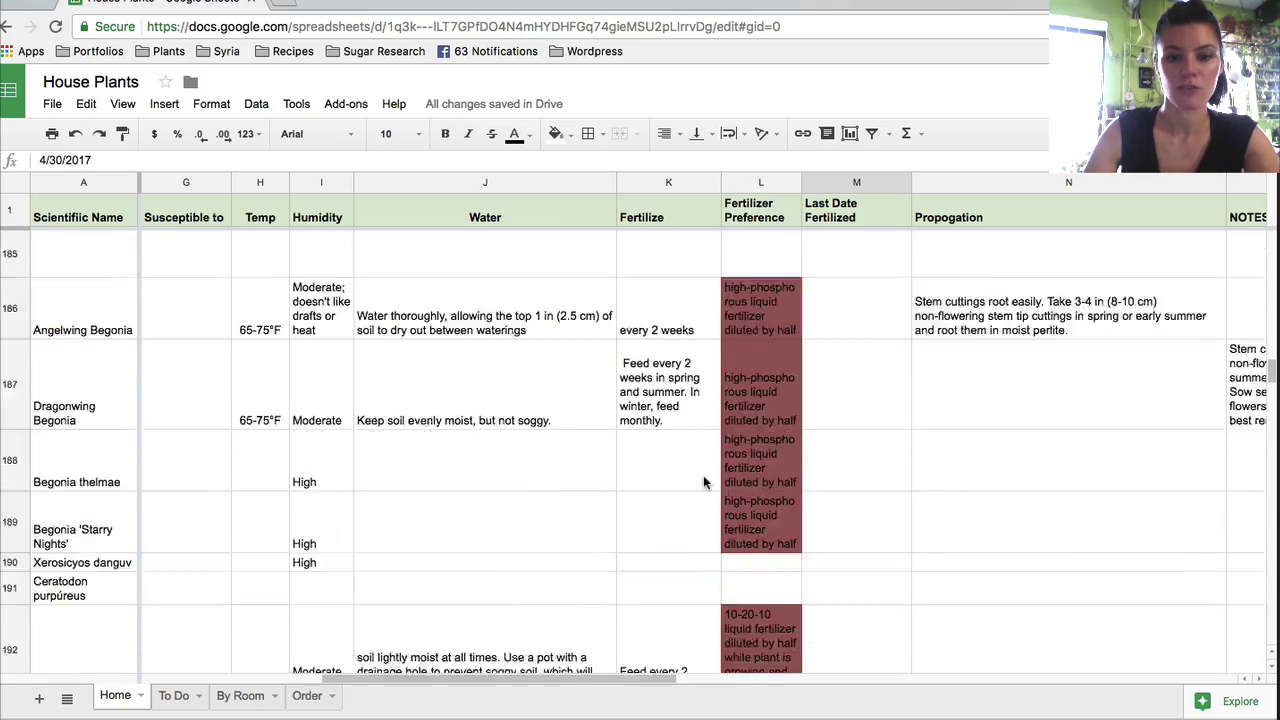
{"action": "scroll", "coordinate": [703, 482], "scroll_direction": "down", "scroll_amount": 20}
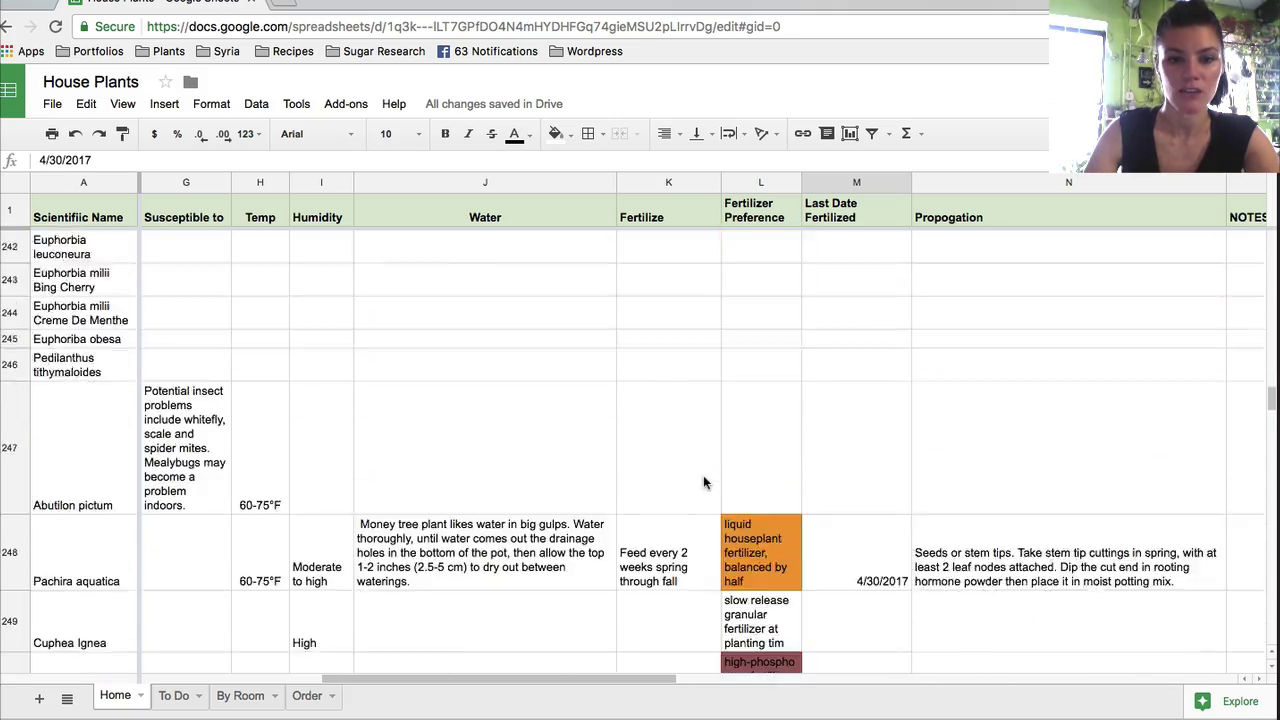
{"action": "scroll", "coordinate": [703, 482], "scroll_direction": "down", "scroll_amount": 20}
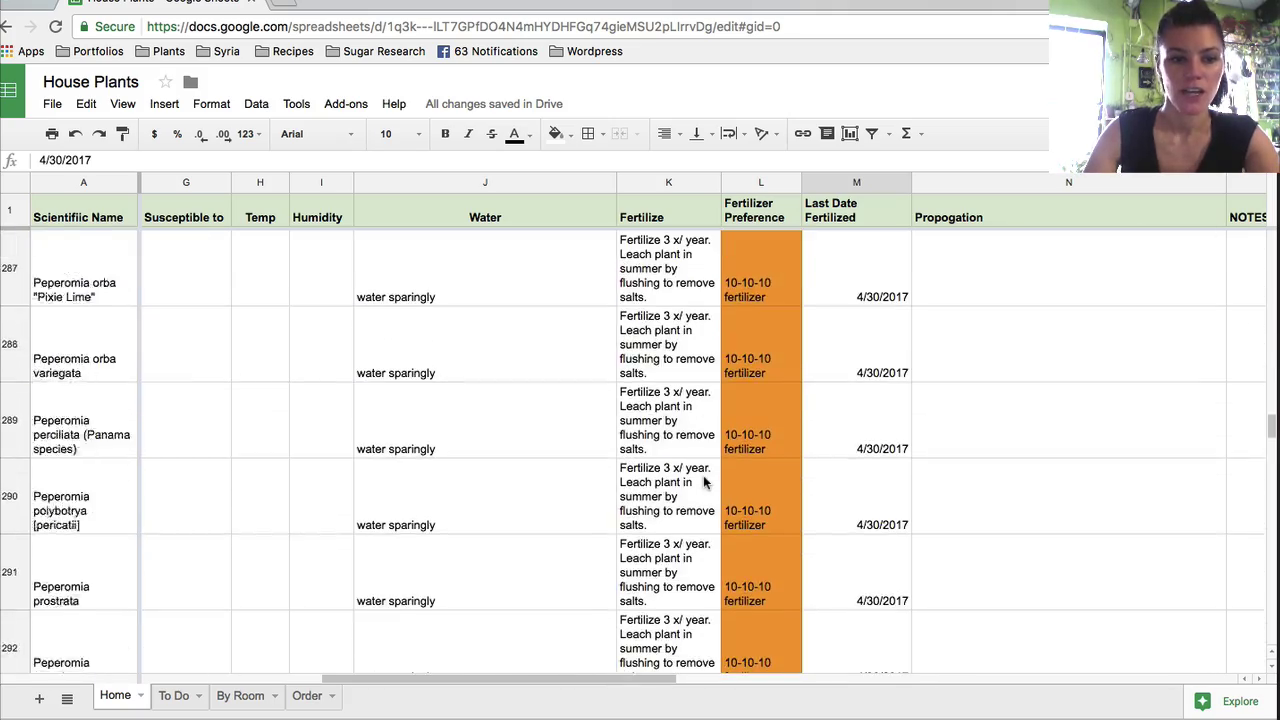
{"action": "scroll", "coordinate": [703, 482], "scroll_direction": "down", "scroll_amount": 3}
{"action": "scroll", "coordinate": [703, 483], "scroll_direction": "down", "scroll_amount": 3}
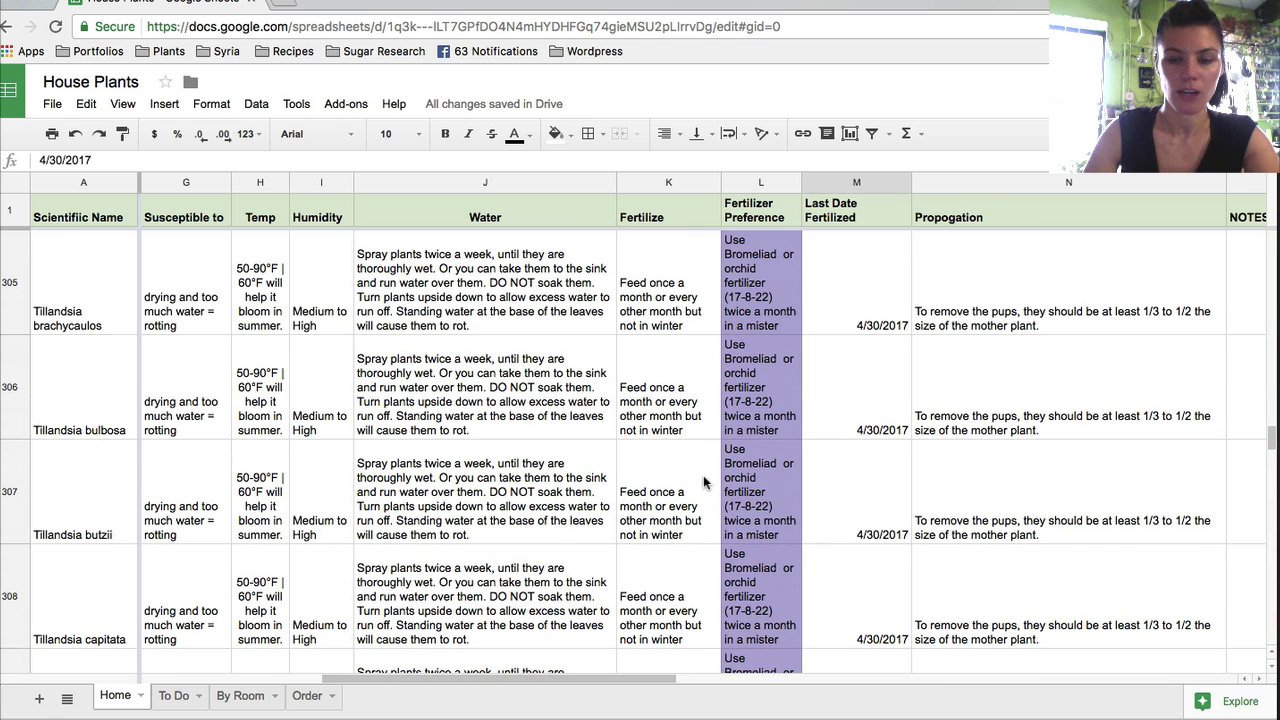
{"action": "scroll", "coordinate": [703, 483], "scroll_direction": "down", "scroll_amount": 6}
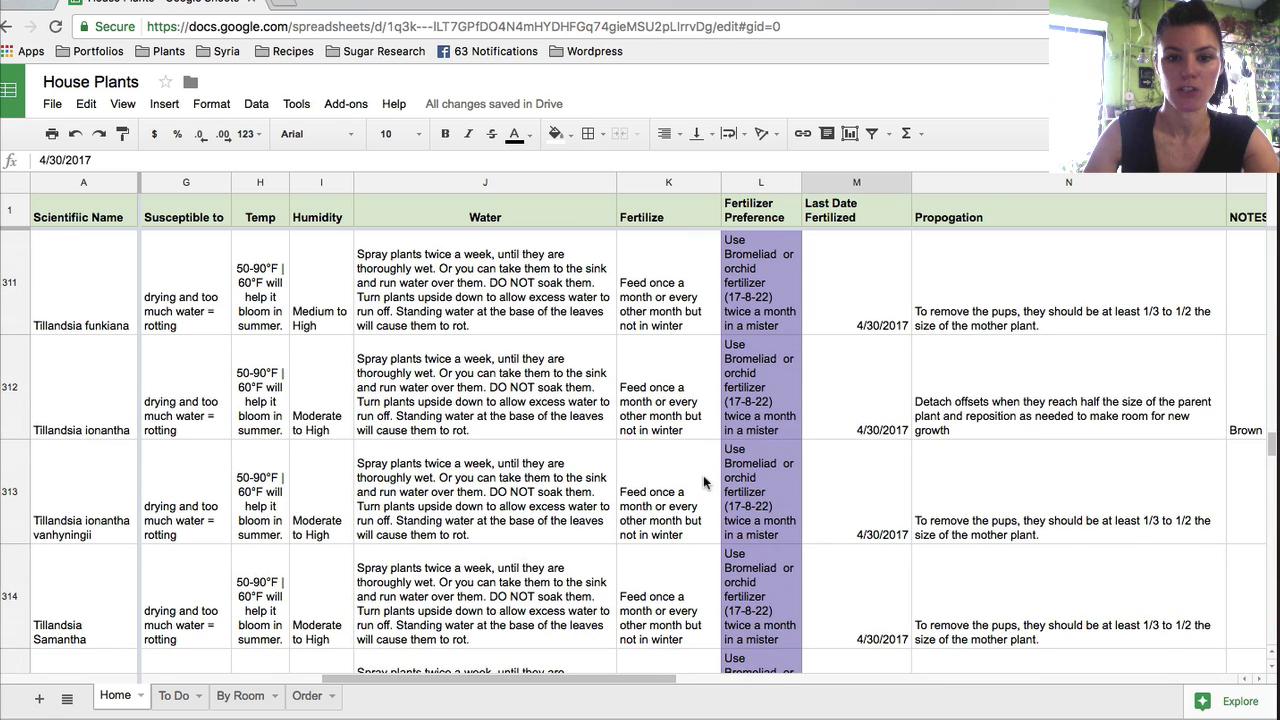
- Examine the fertilizer and care entries of the fern, Ficus, Crassula and Kalanchoe rows
{"action": "scroll", "coordinate": [703, 482], "scroll_direction": "down", "scroll_amount": 7}
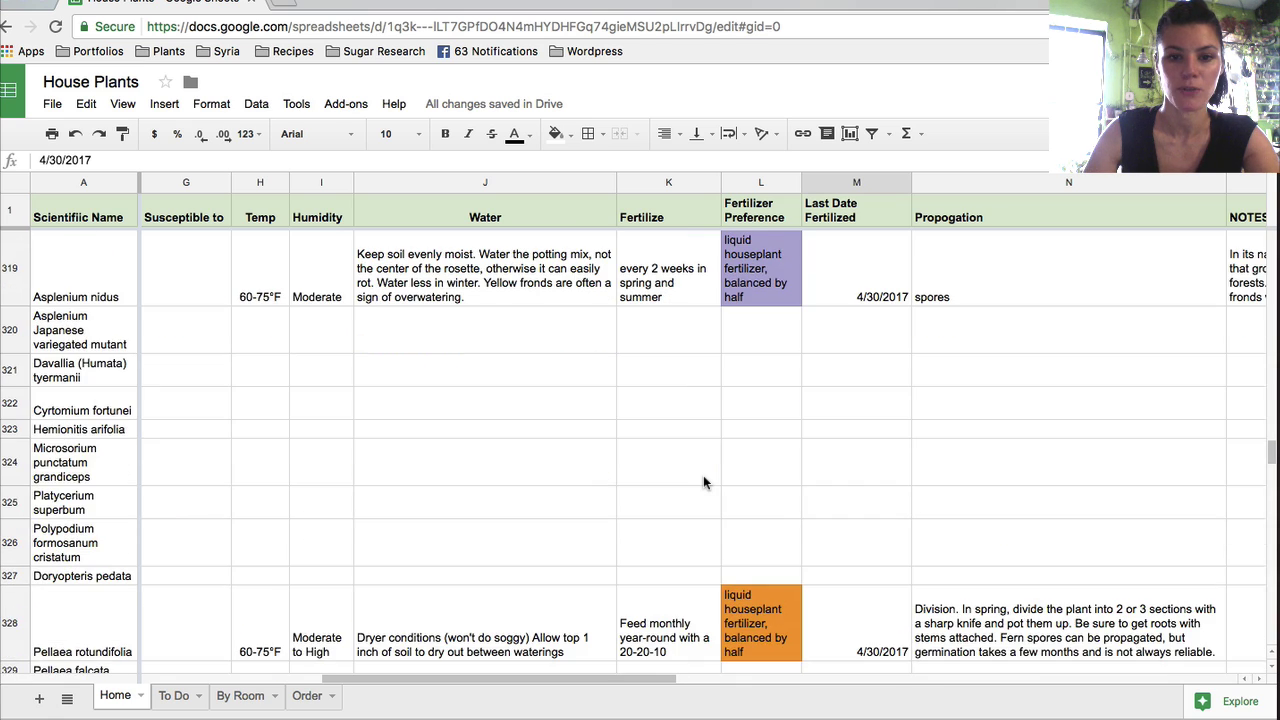
{"action": "scroll", "coordinate": [703, 483], "scroll_direction": "down", "scroll_amount": 1}
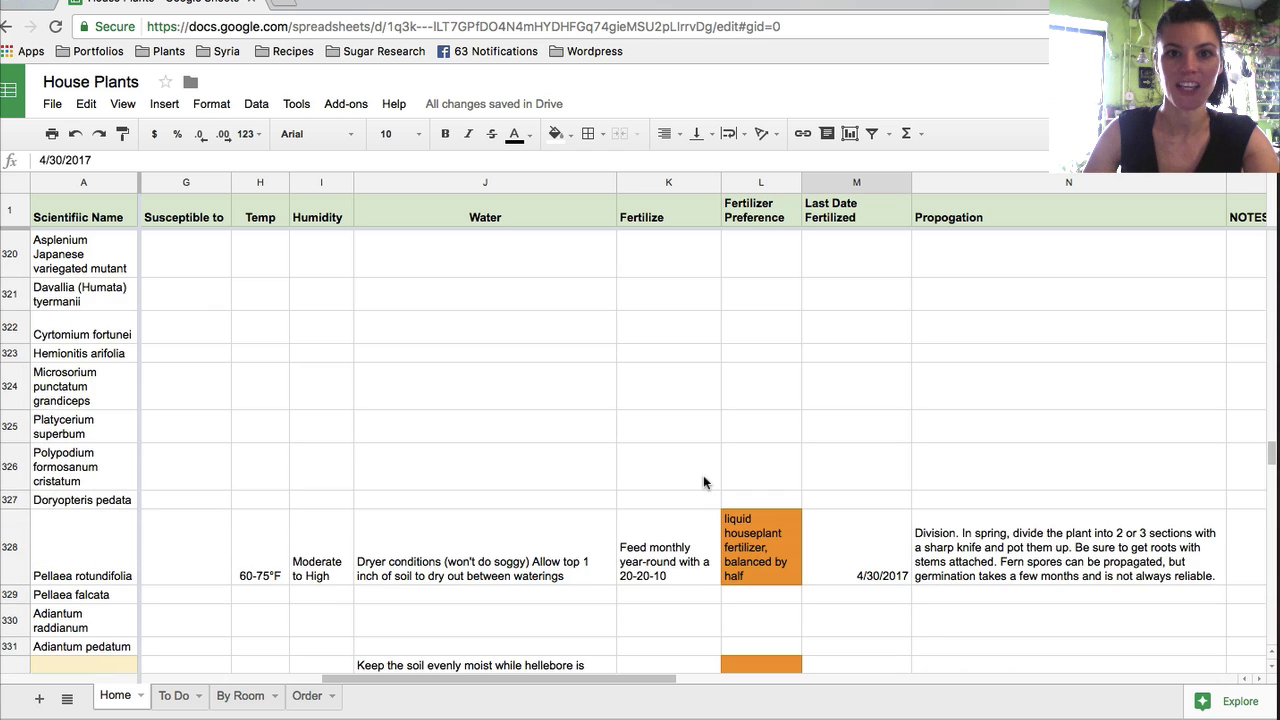
{"action": "scroll", "coordinate": [703, 483], "scroll_direction": "down", "scroll_amount": 1}
{"action": "scroll", "coordinate": [703, 483], "scroll_direction": "down", "scroll_amount": 1}
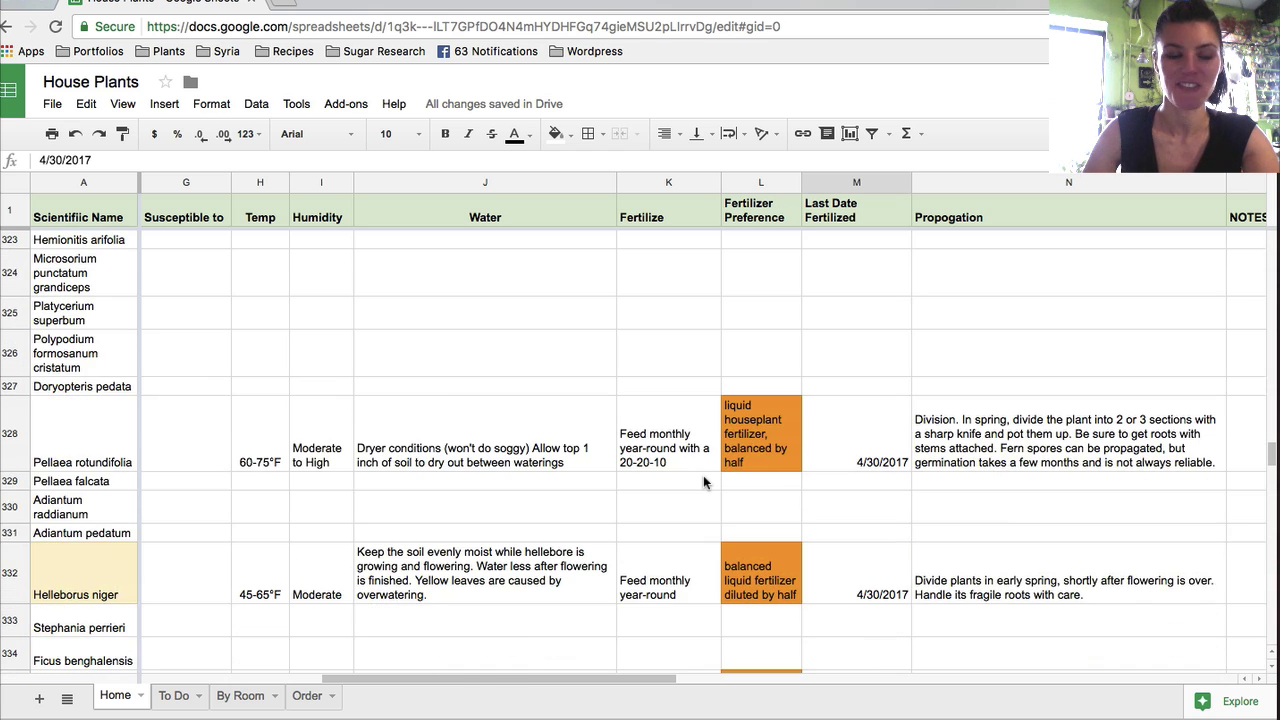
{"action": "scroll", "coordinate": [703, 483], "scroll_direction": "down", "scroll_amount": 2}
{"action": "scroll", "coordinate": [703, 482], "scroll_direction": "down", "scroll_amount": 5}
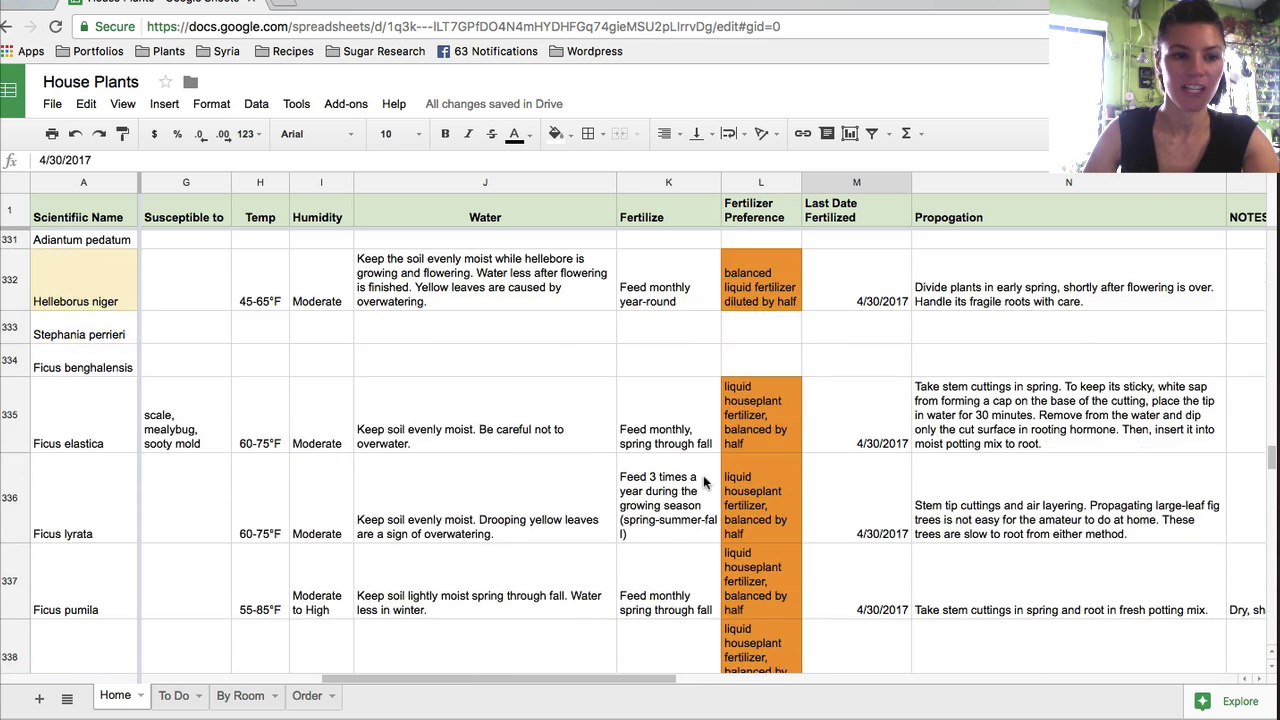
{"action": "scroll", "coordinate": [703, 483], "scroll_direction": "down", "scroll_amount": 5}
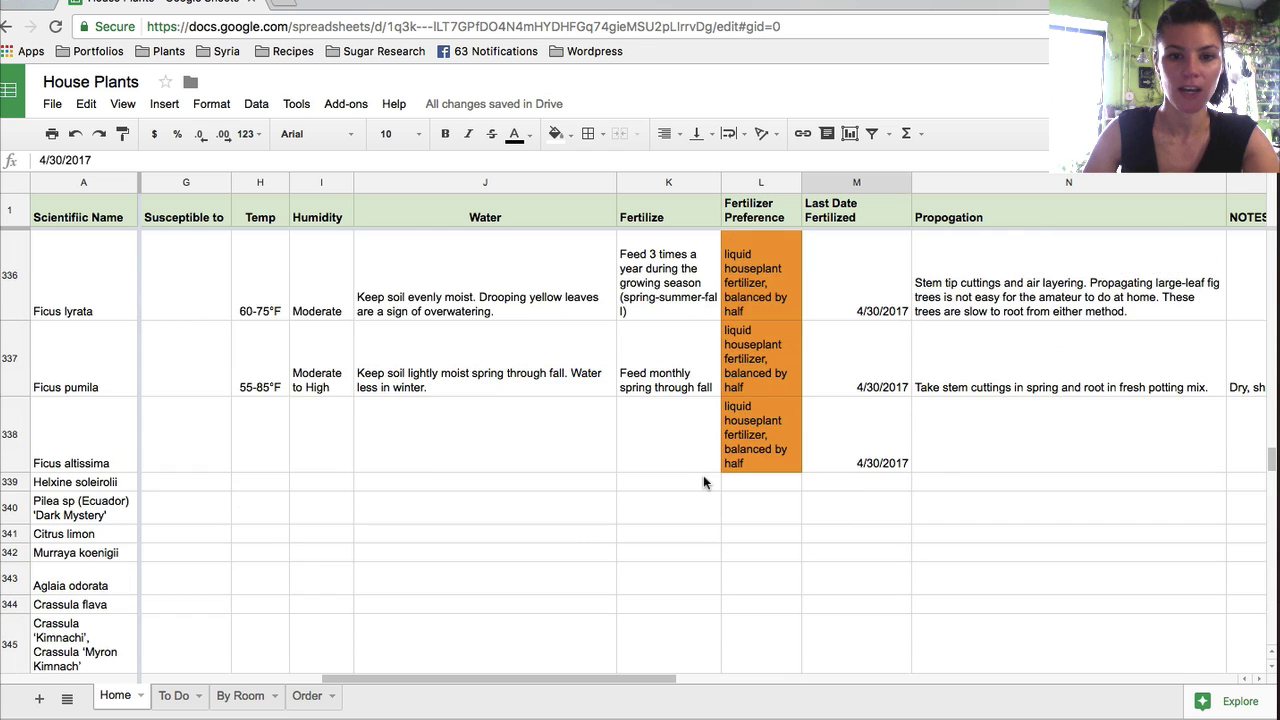
{"action": "scroll", "coordinate": [703, 483], "scroll_direction": "down", "scroll_amount": 10}
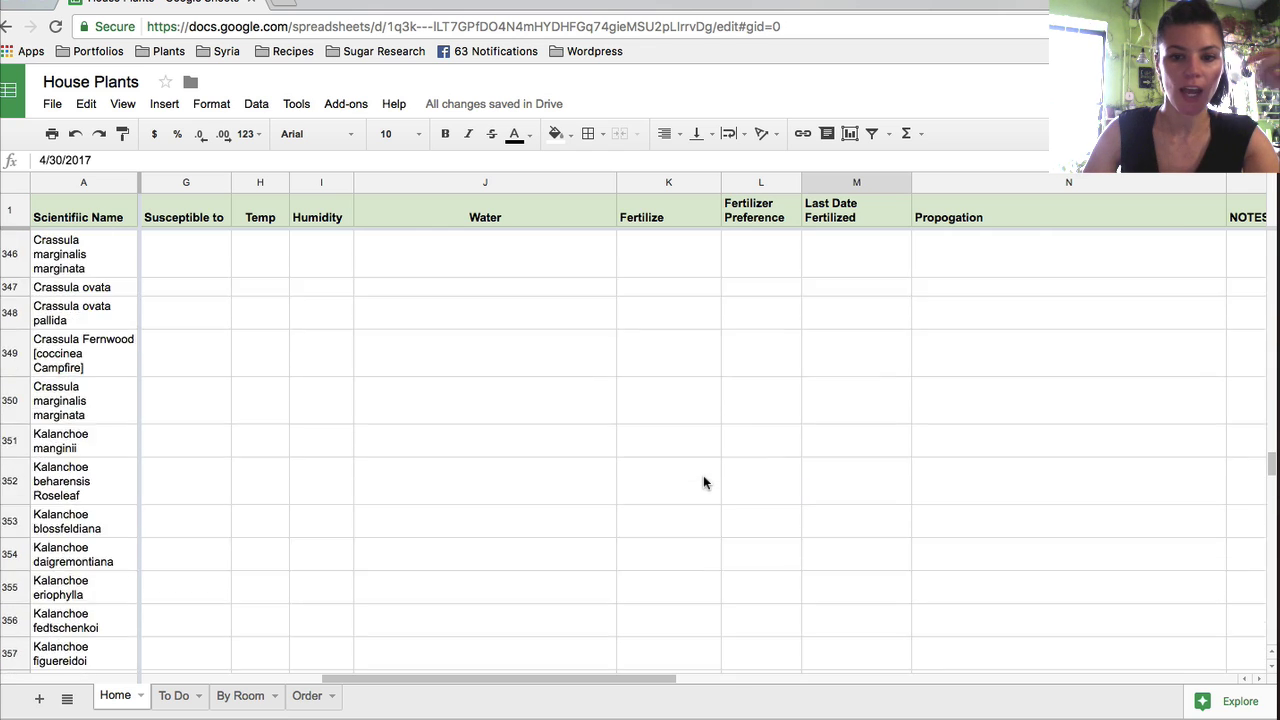
{"action": "scroll", "coordinate": [703, 483], "scroll_direction": "up", "scroll_amount": 3}
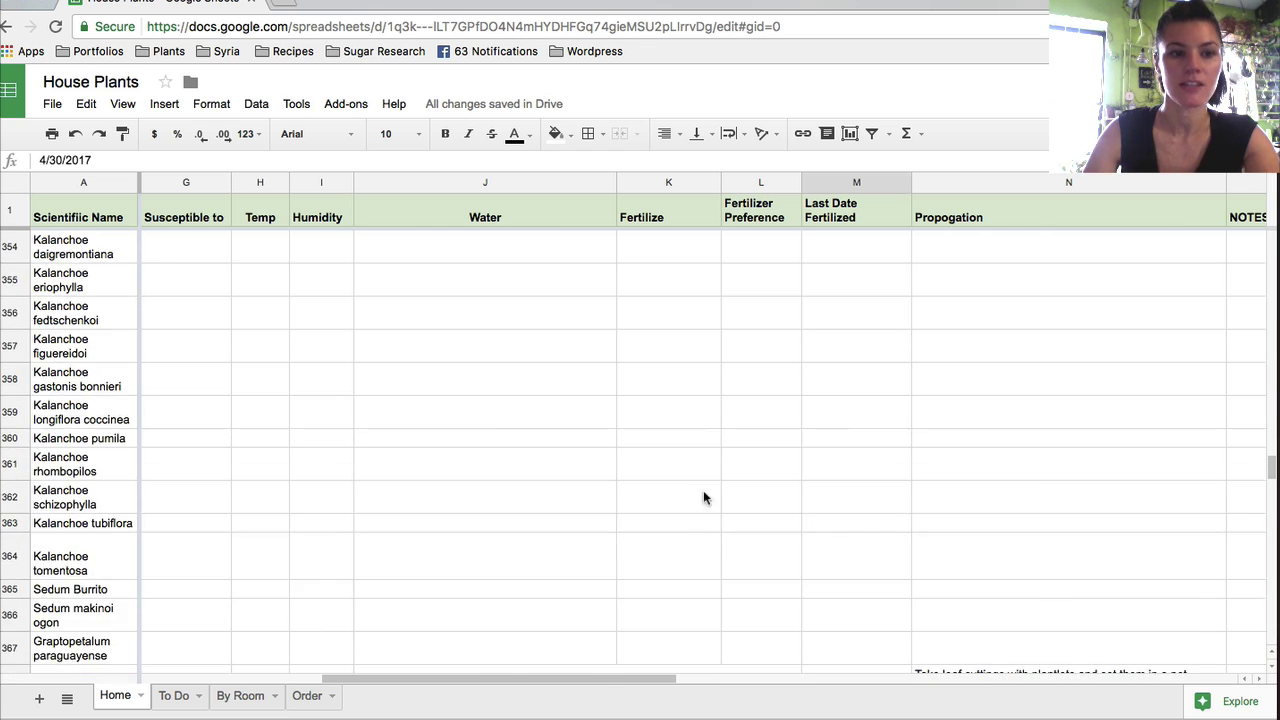
{"action": "scroll", "coordinate": [830, 534], "scroll_direction": "down", "scroll_amount": 5}
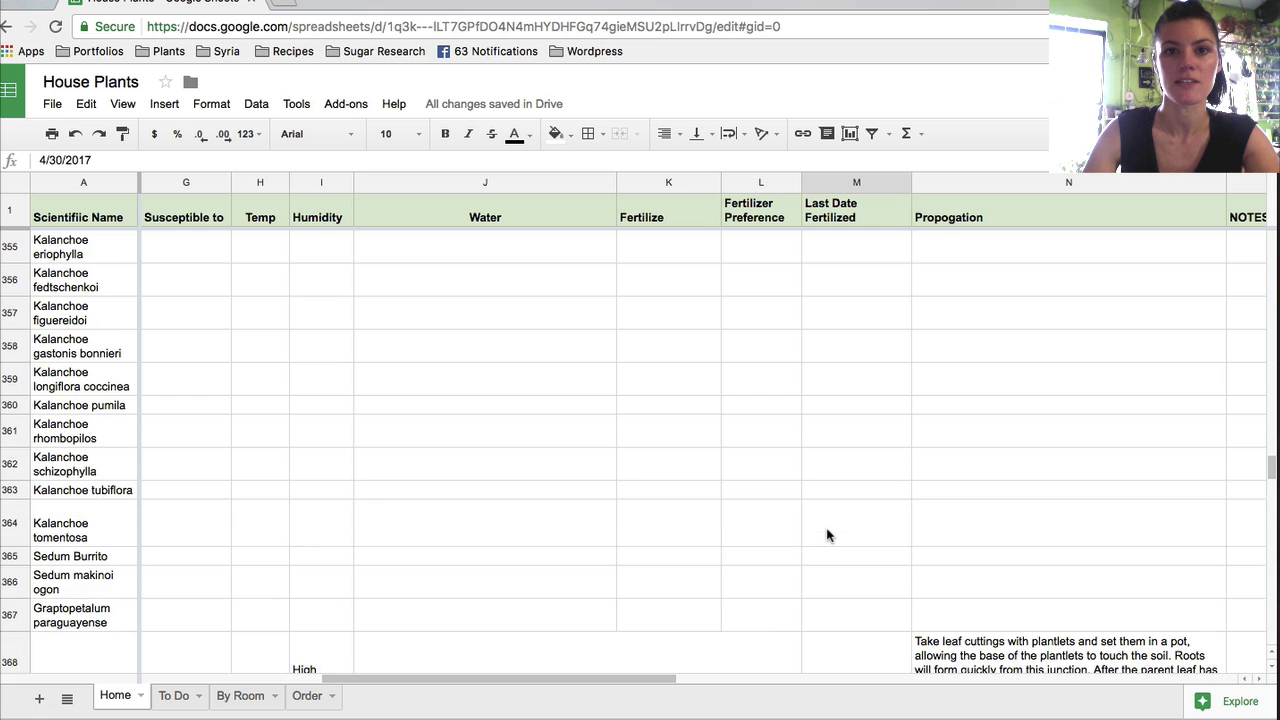
- Examine the remaining rows from Tolmiea menziesii through the Calathea and Stromanthe plants to the end of the list
{"action": "scroll", "coordinate": [826, 536], "scroll_direction": "down", "scroll_amount": 1}
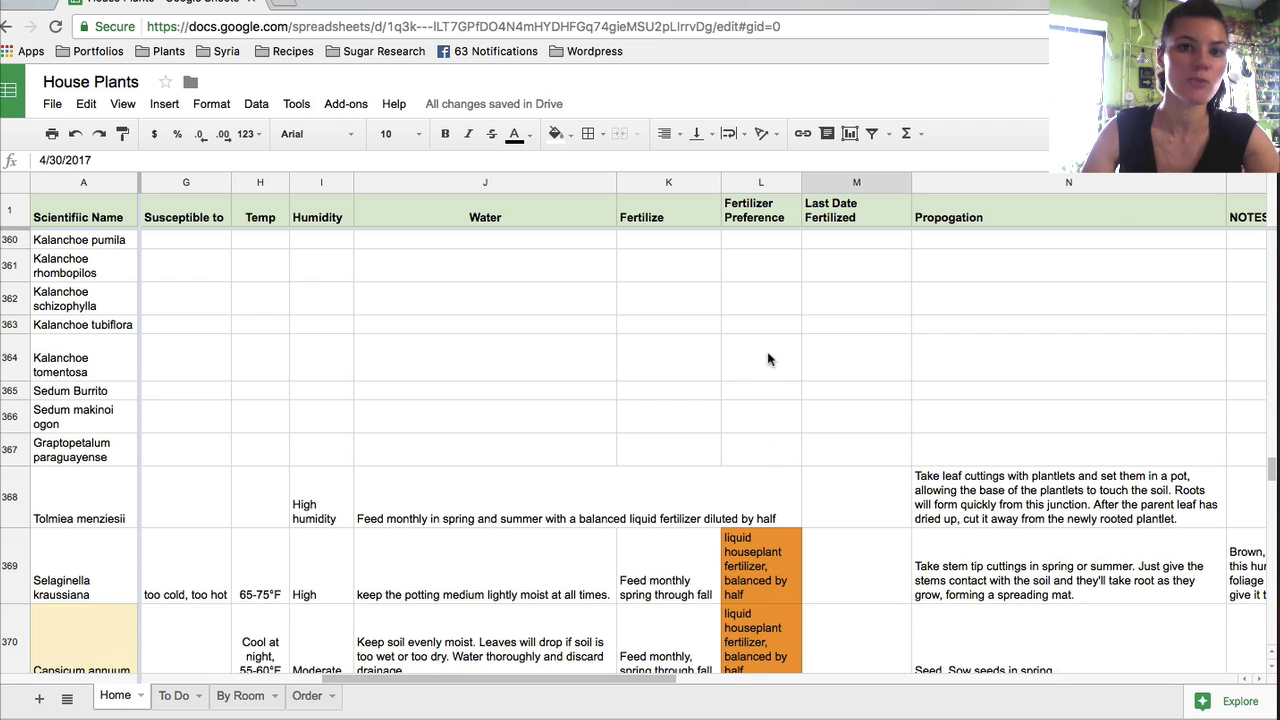
{"action": "scroll", "coordinate": [768, 360], "scroll_direction": "down", "scroll_amount": 1}
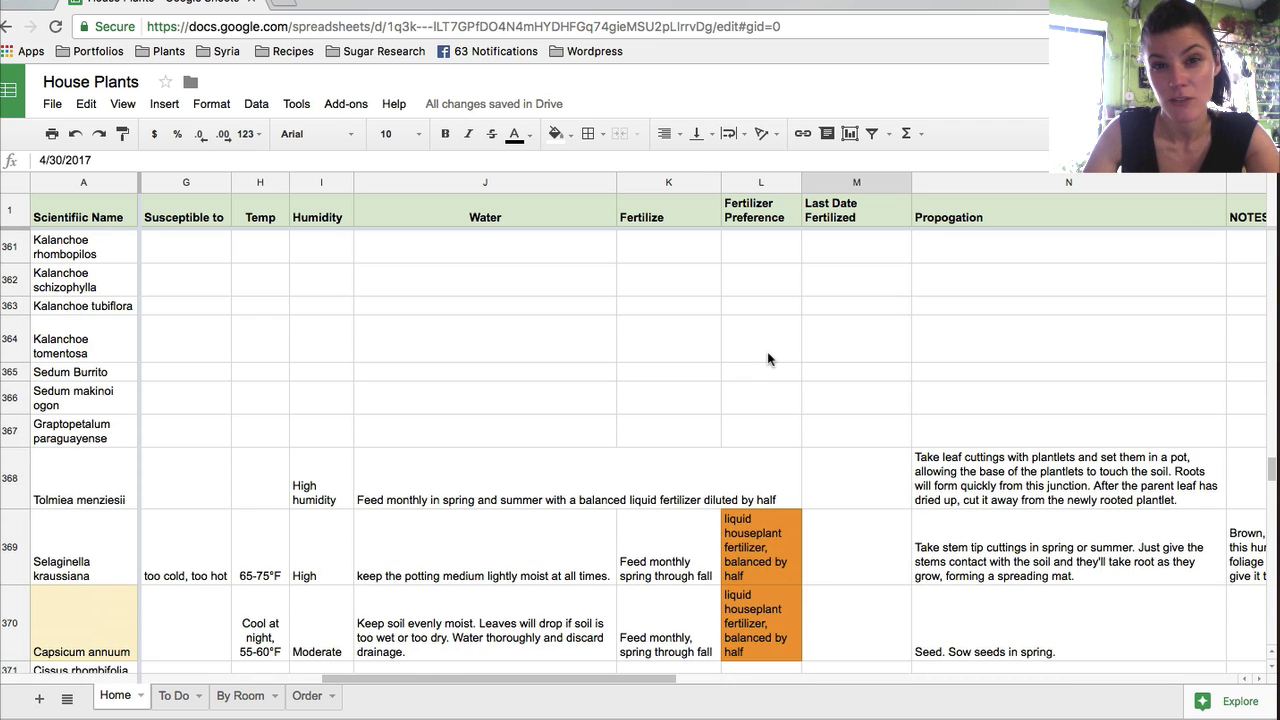
{"action": "scroll", "coordinate": [768, 360], "scroll_direction": "down", "scroll_amount": 1}
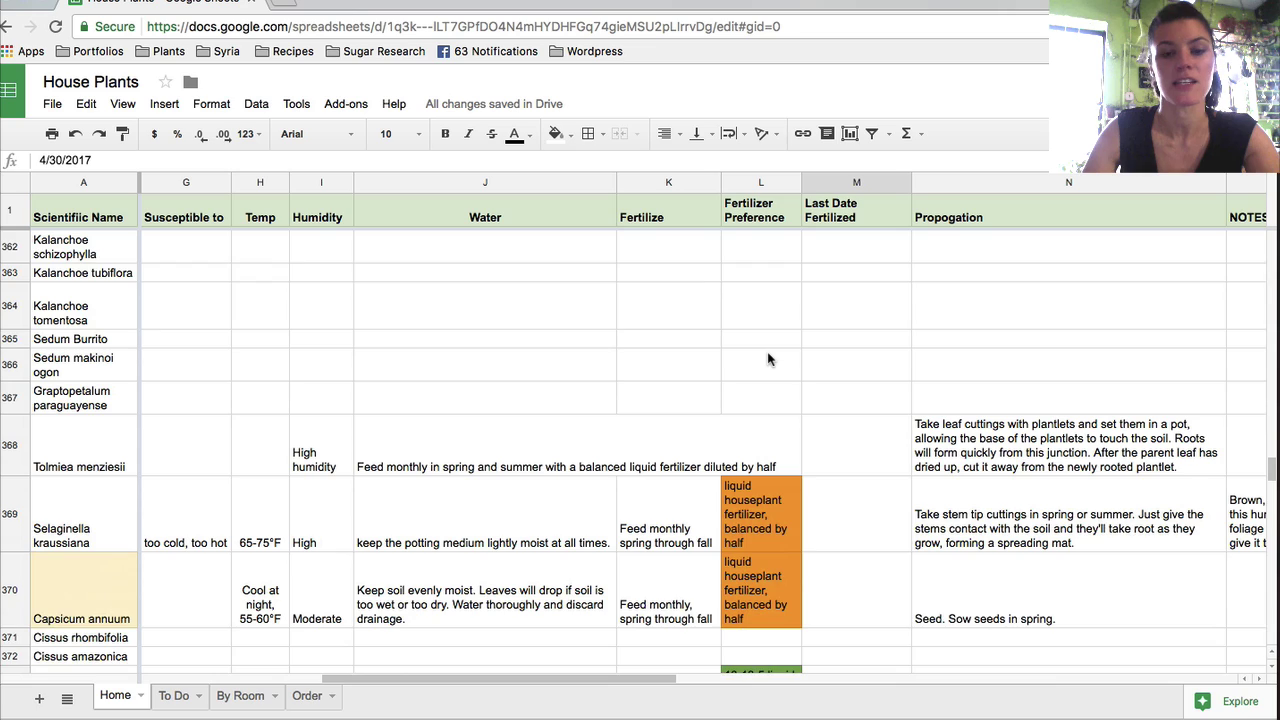
{"action": "scroll", "coordinate": [768, 358], "scroll_direction": "down", "scroll_amount": 1}
{"action": "scroll", "coordinate": [768, 358], "scroll_direction": "down", "scroll_amount": 3}
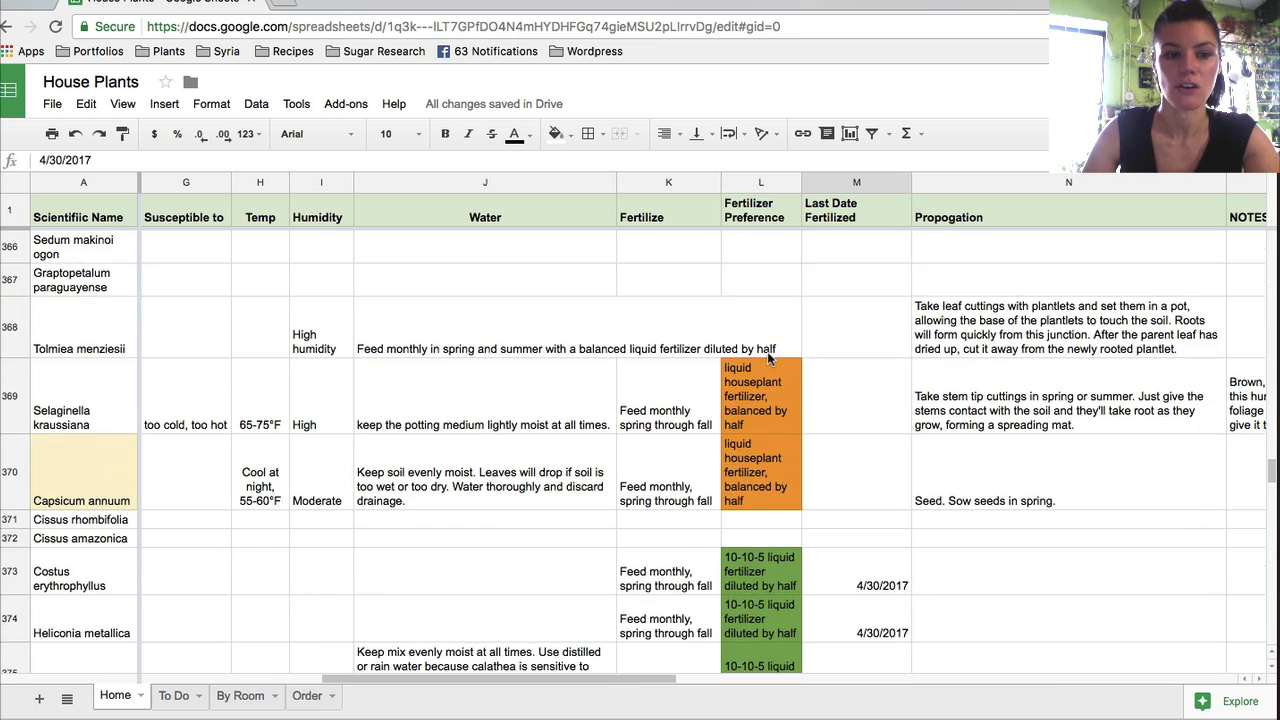
{"action": "scroll", "coordinate": [767, 351], "scroll_direction": "down", "scroll_amount": 10}
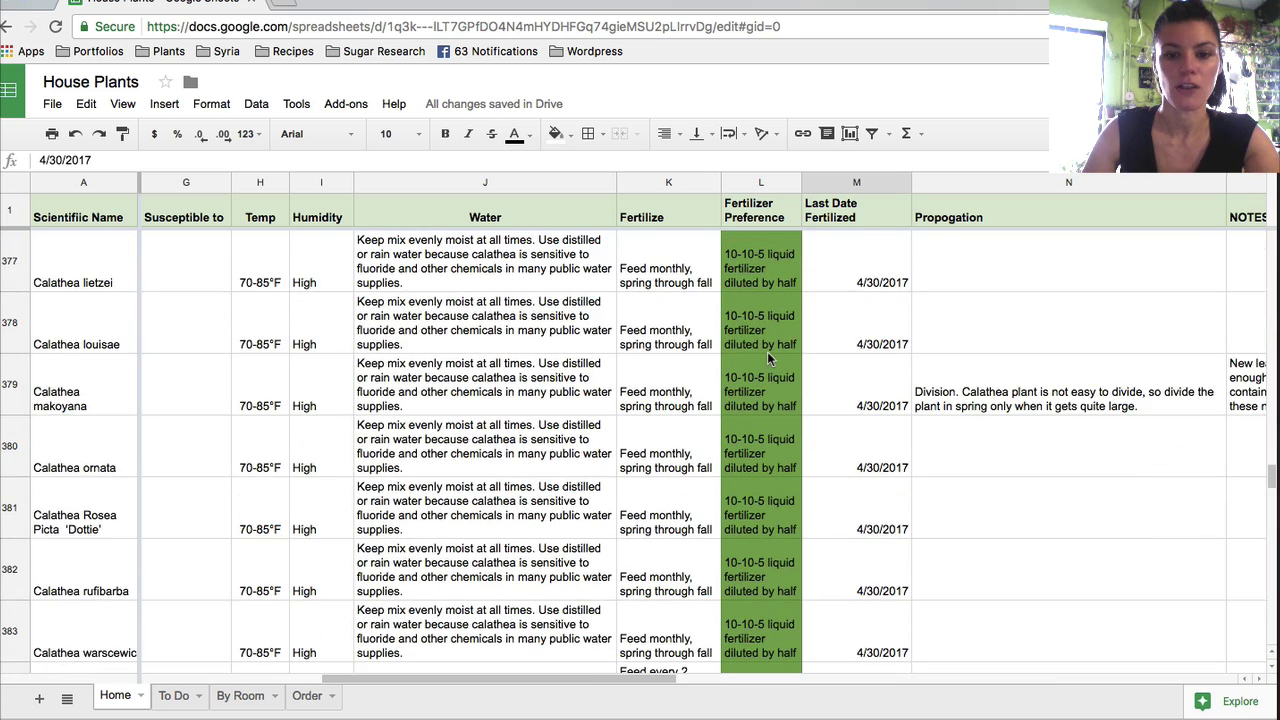
{"action": "scroll", "coordinate": [767, 351], "scroll_direction": "down", "scroll_amount": 12}
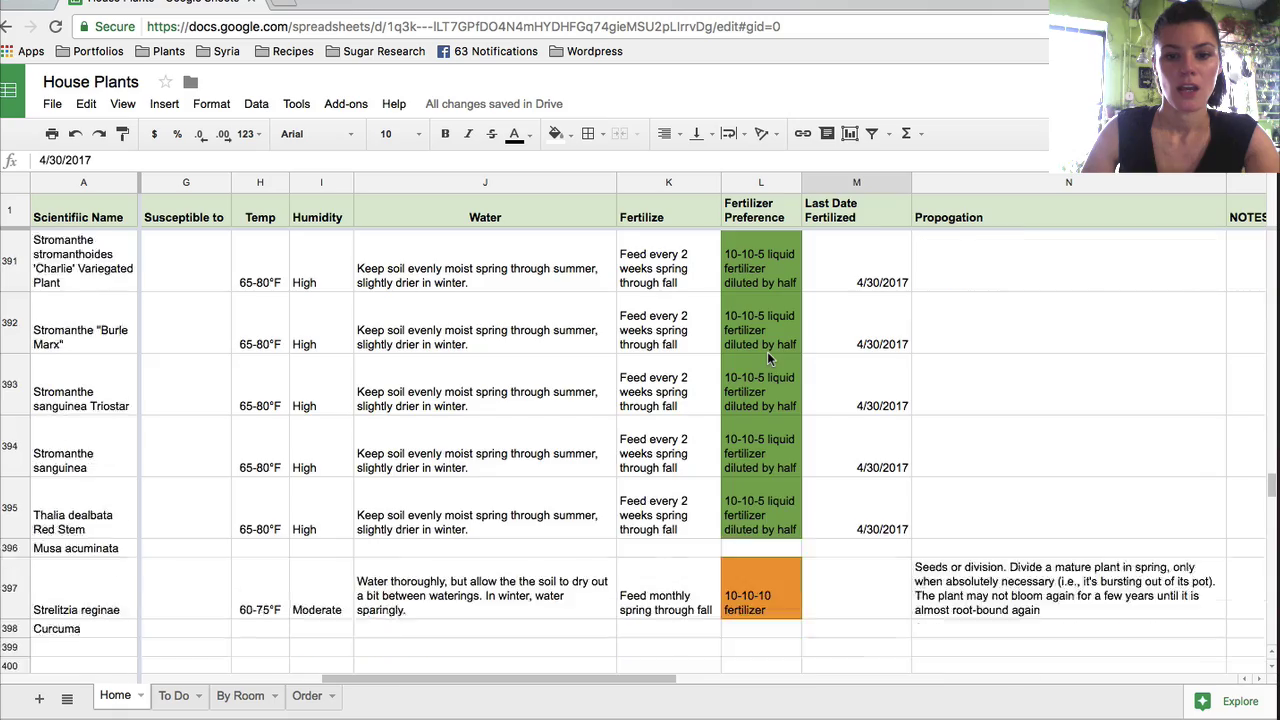
{"action": "scroll", "coordinate": [768, 358], "scroll_direction": "down", "scroll_amount": 20}
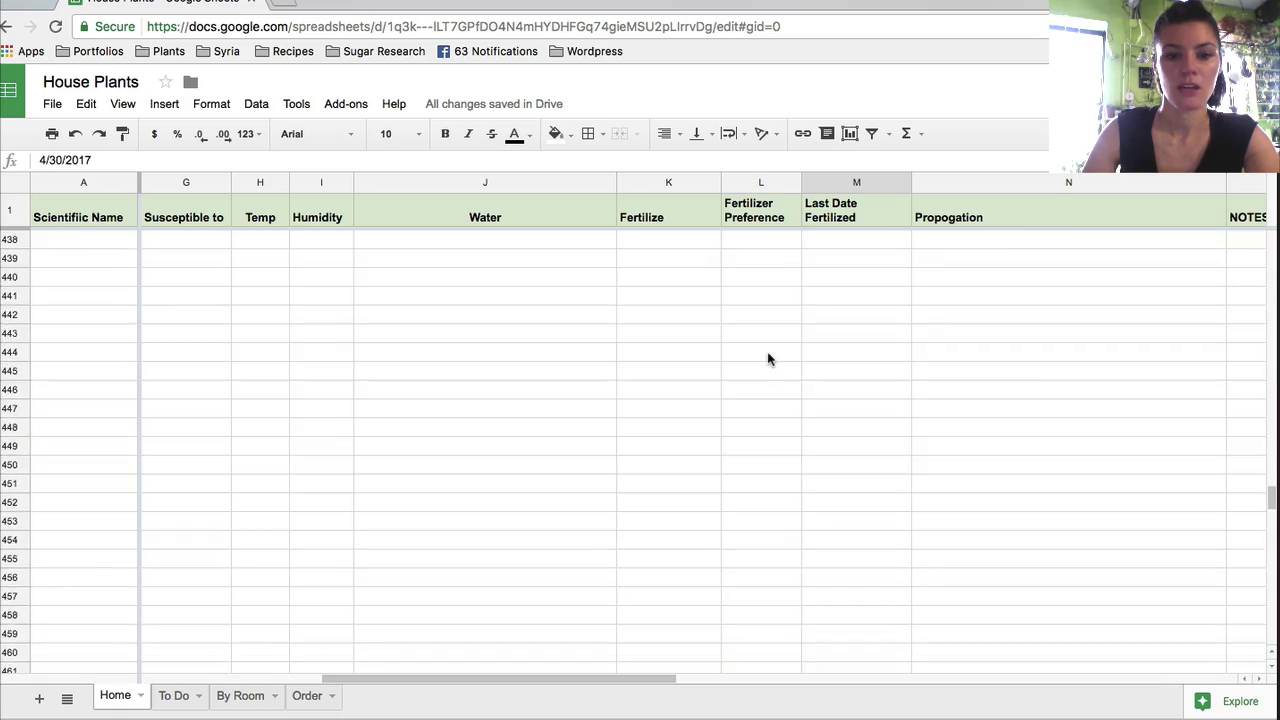
- Check the Fertilize and Last Date Fertilized entries of Tillandsia Samantha and the Fertilizer Preference of Tillandsia ionantha vanhyningii
{"action": "scroll", "coordinate": [768, 355], "scroll_direction": "up", "scroll_amount": 20}
{"action": "scroll", "coordinate": [768, 358], "scroll_direction": "up", "scroll_amount": 20}
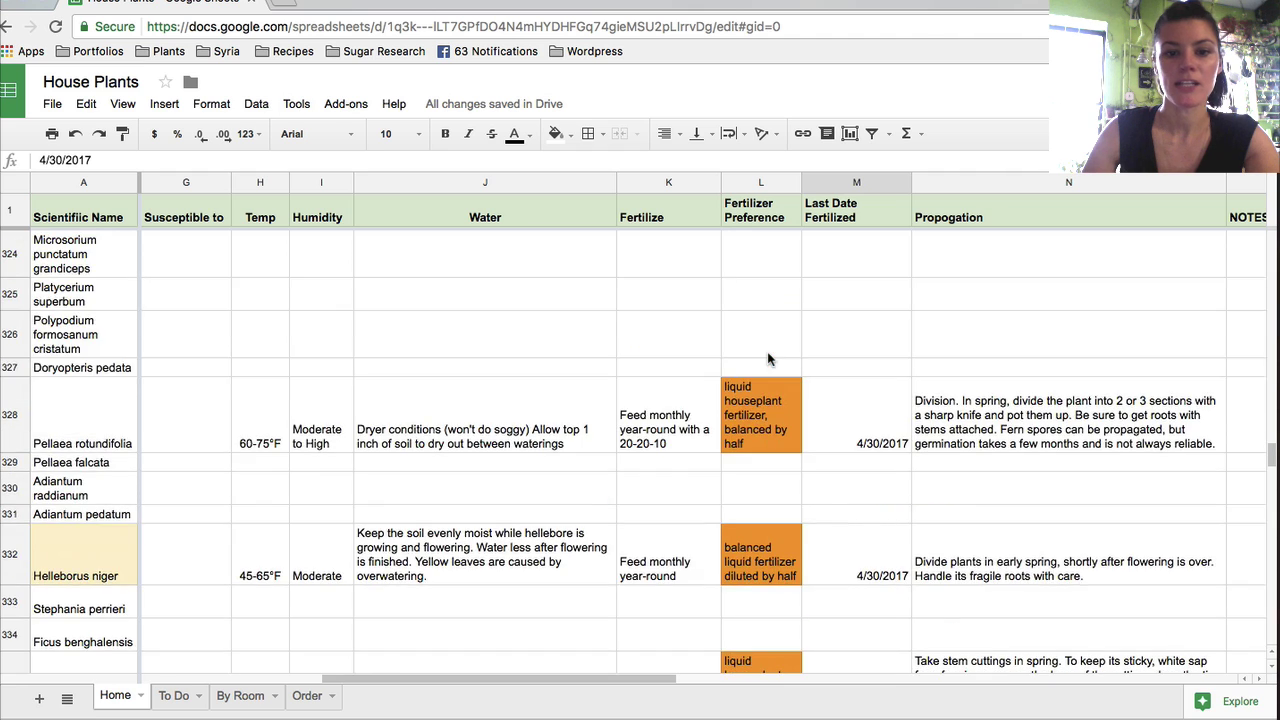
{"action": "scroll", "coordinate": [768, 358], "scroll_direction": "up", "scroll_amount": 5}
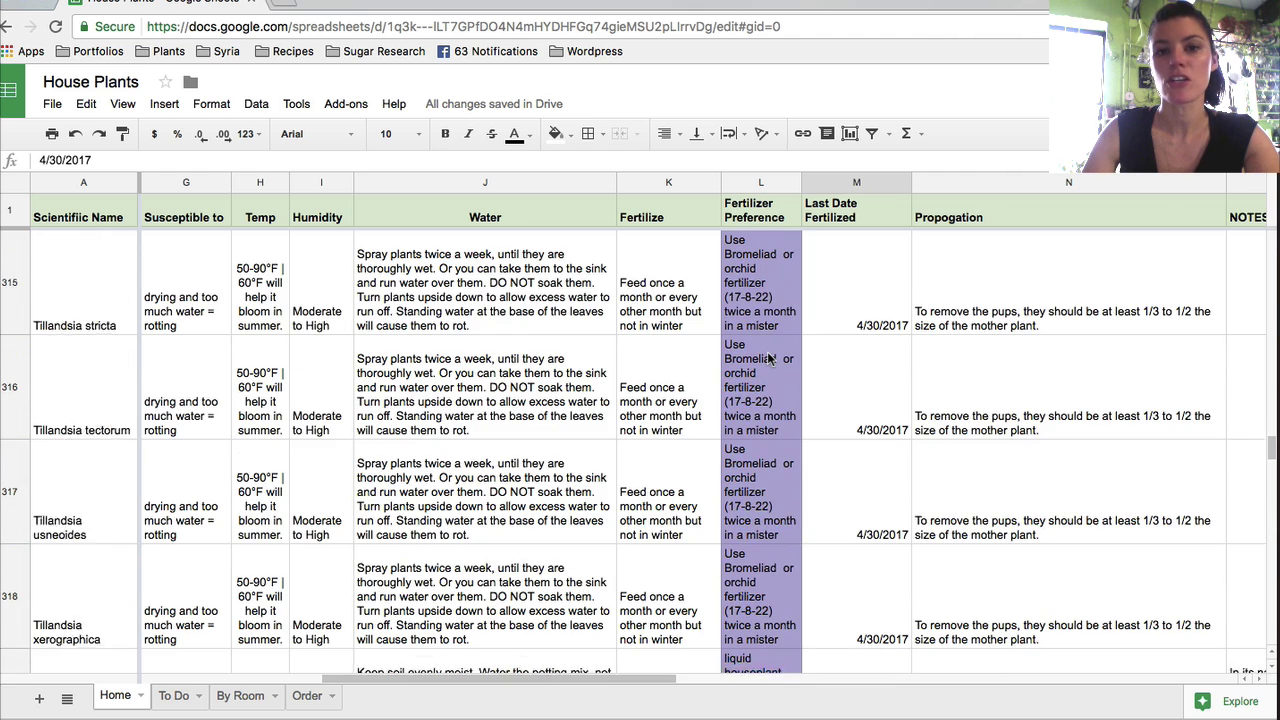
{"action": "left_click", "coordinate": [701, 410]}
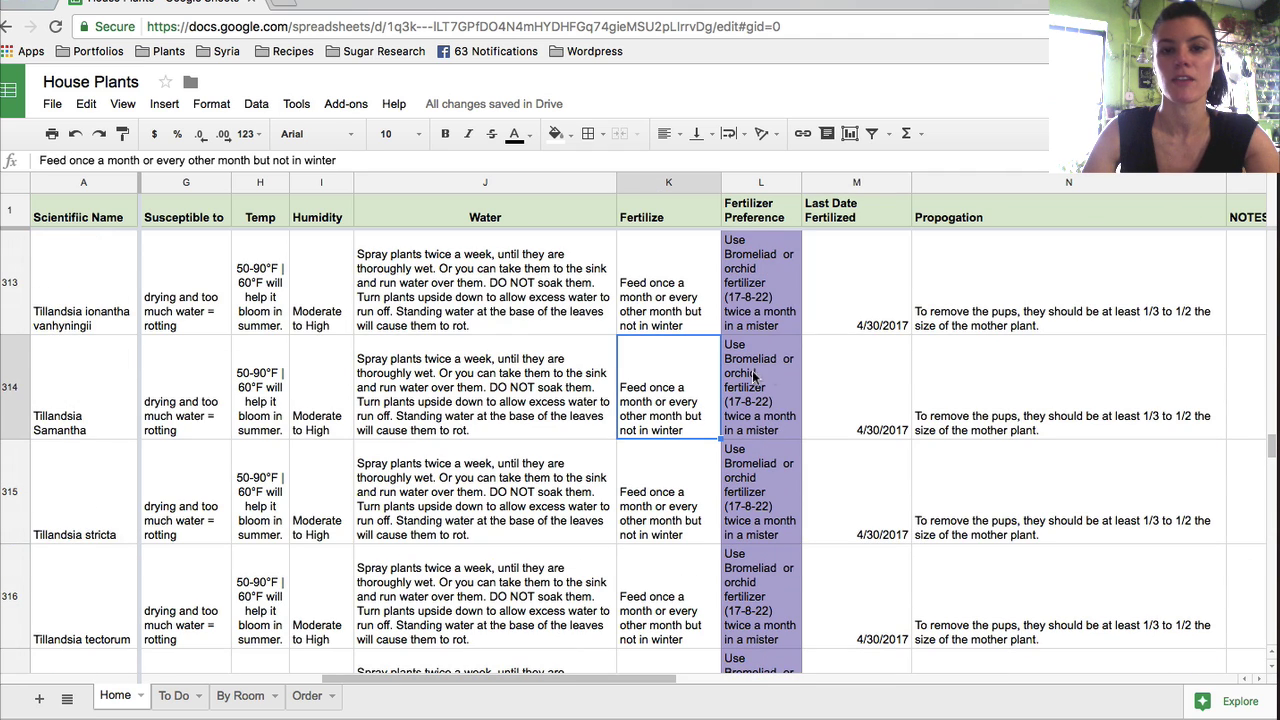
{"action": "left_click", "coordinate": [669, 205]}
{"action": "left_click", "coordinate": [752, 290]}
{"action": "scroll", "coordinate": [752, 352], "scroll_direction": "up", "scroll_amount": 1}
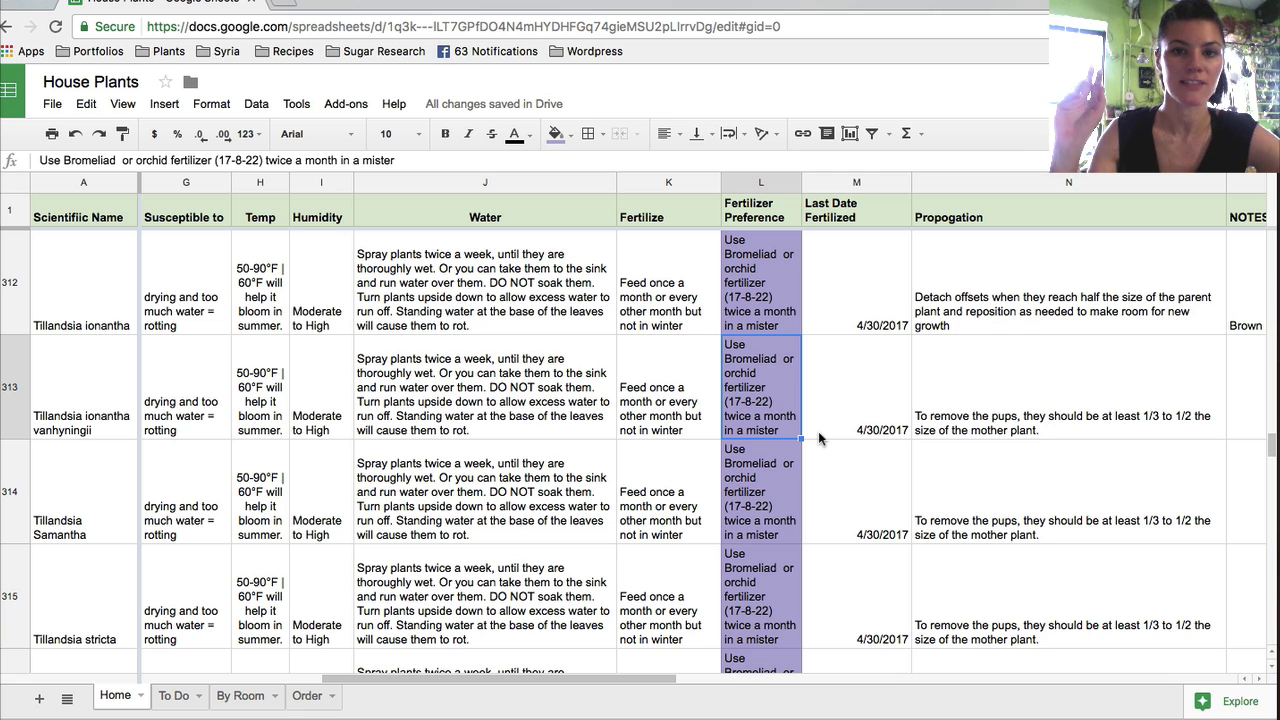
{"action": "left_click", "coordinate": [867, 512]}
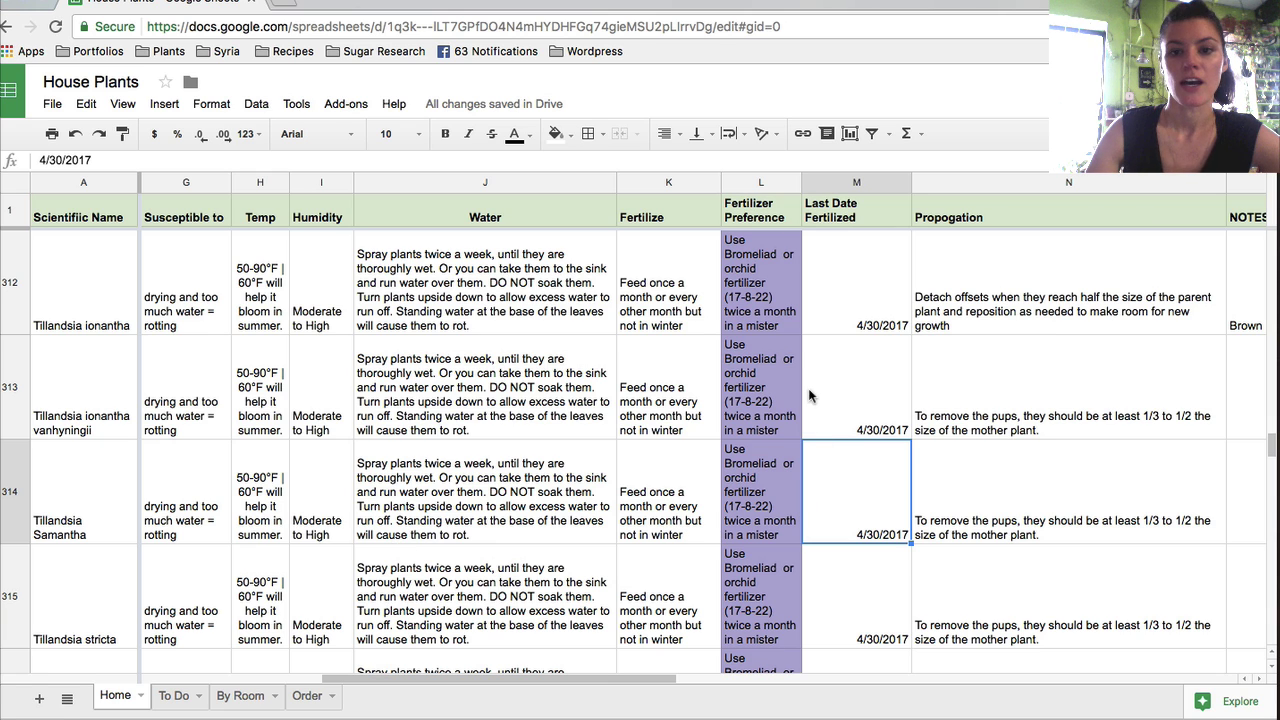
- Look back over the fertilizing entries from the Tillandsia rows up to the start of the plant list
{"action": "scroll", "coordinate": [820, 455], "scroll_direction": "up", "scroll_amount": 20}
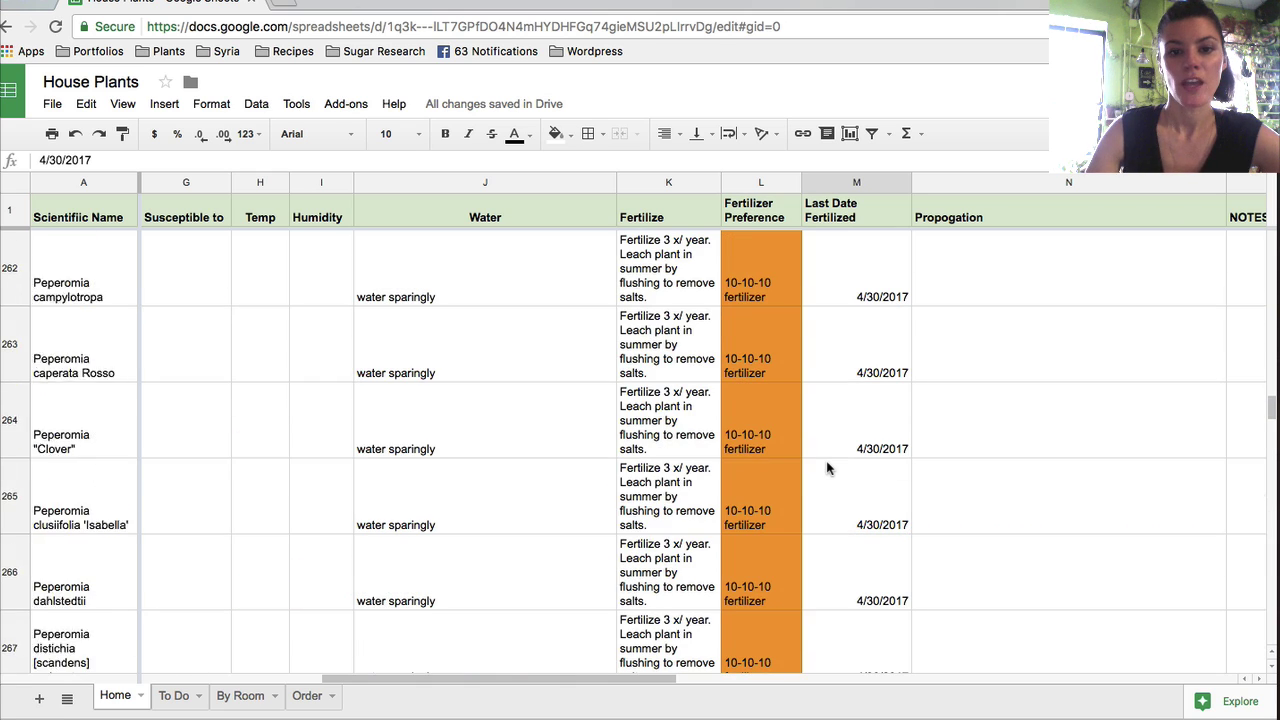
{"action": "scroll", "coordinate": [827, 467], "scroll_direction": "up", "scroll_amount": 20}
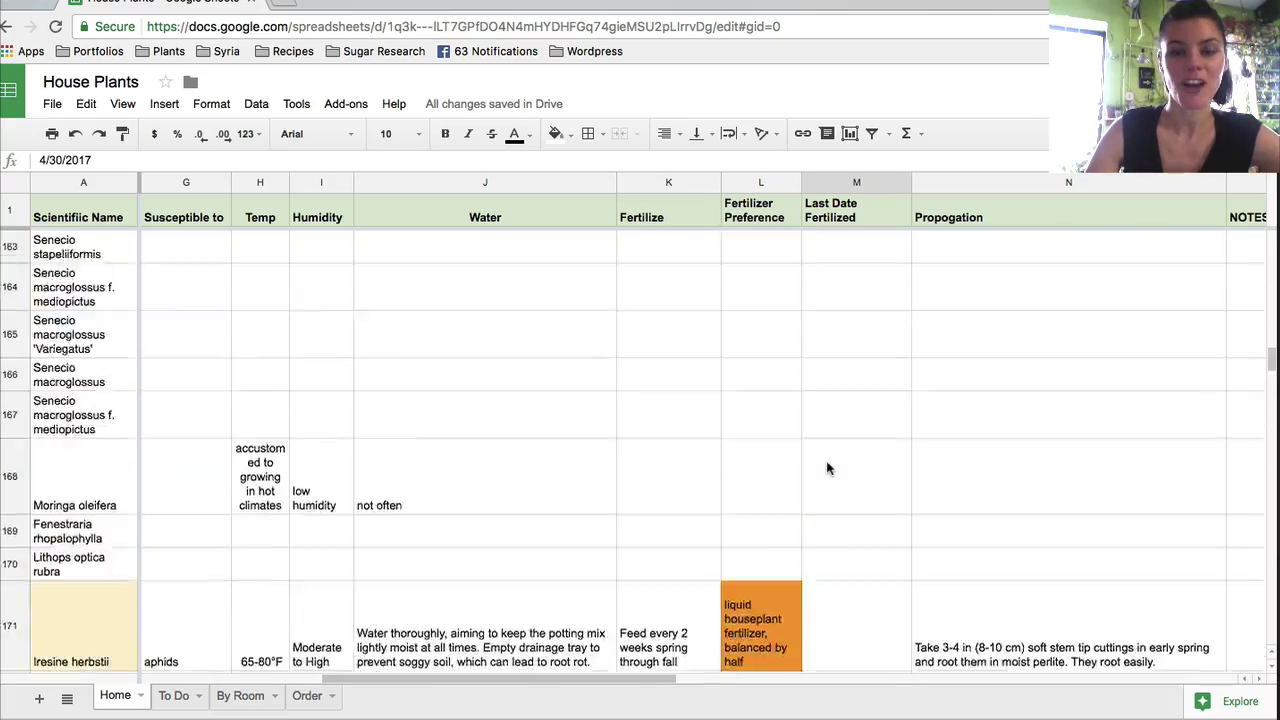
{"action": "scroll", "coordinate": [827, 467], "scroll_direction": "up", "scroll_amount": 20}
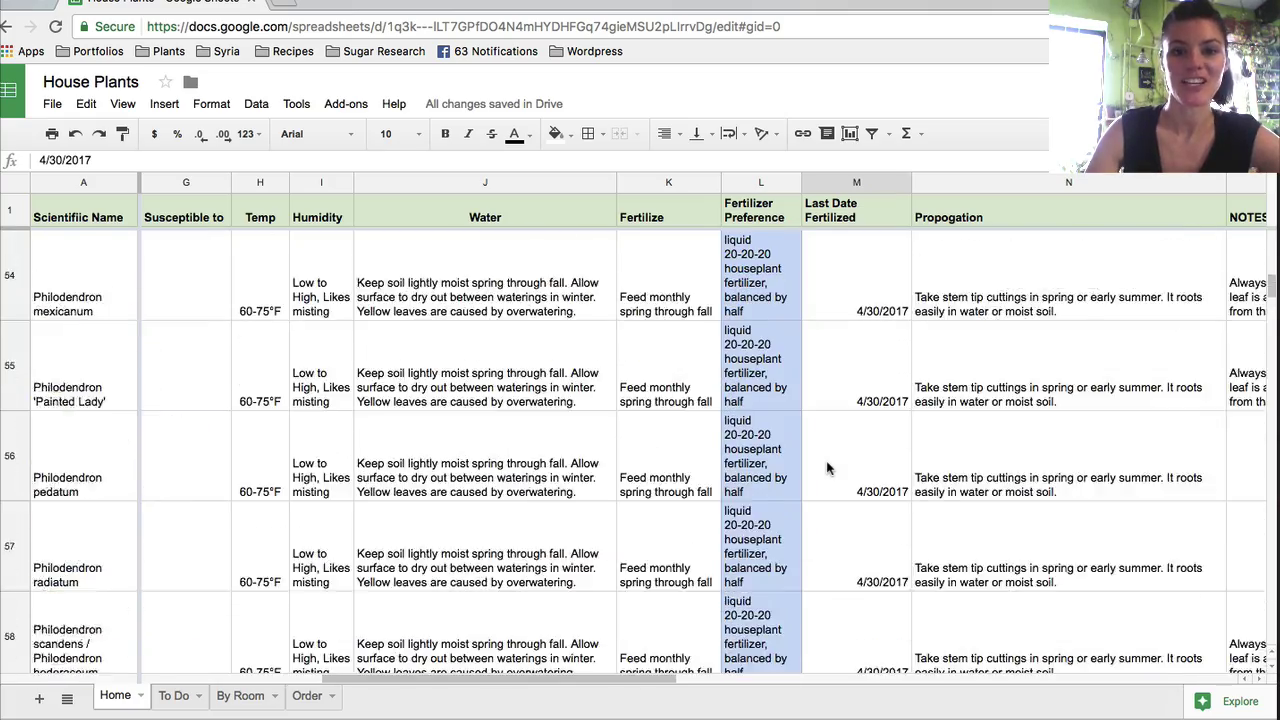
{"action": "scroll", "coordinate": [827, 467], "scroll_direction": "up", "scroll_amount": 20}
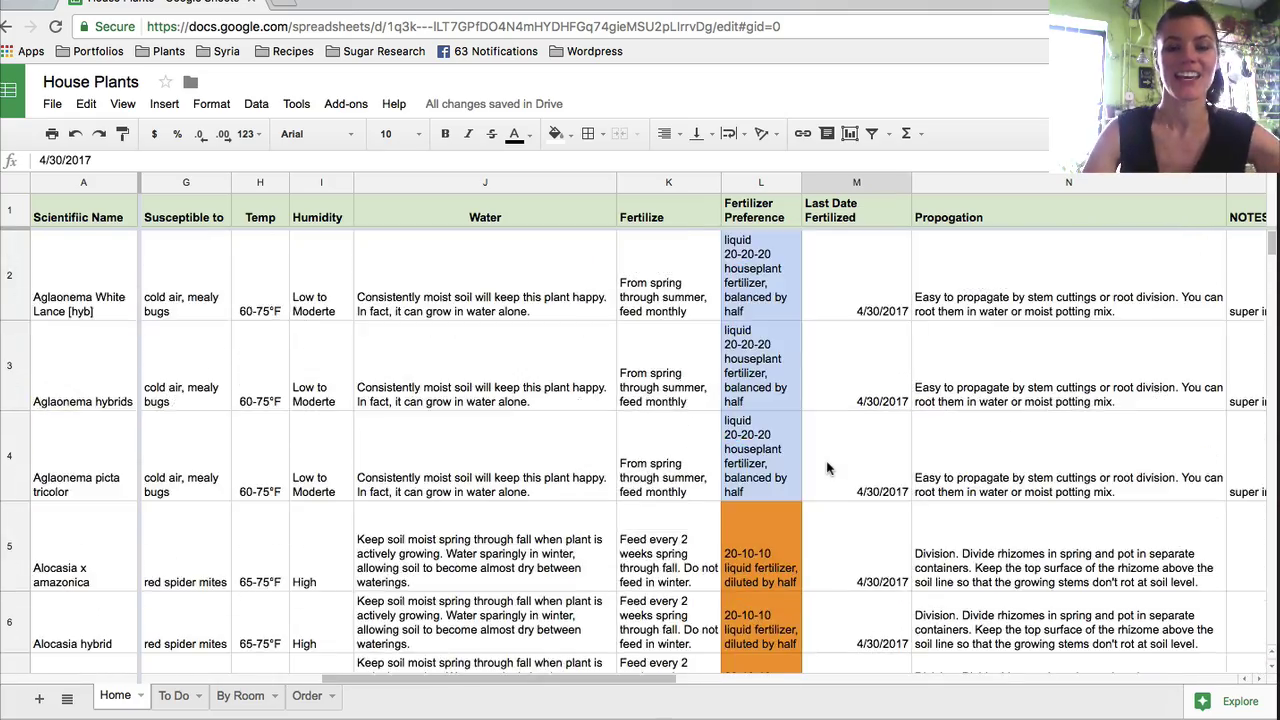